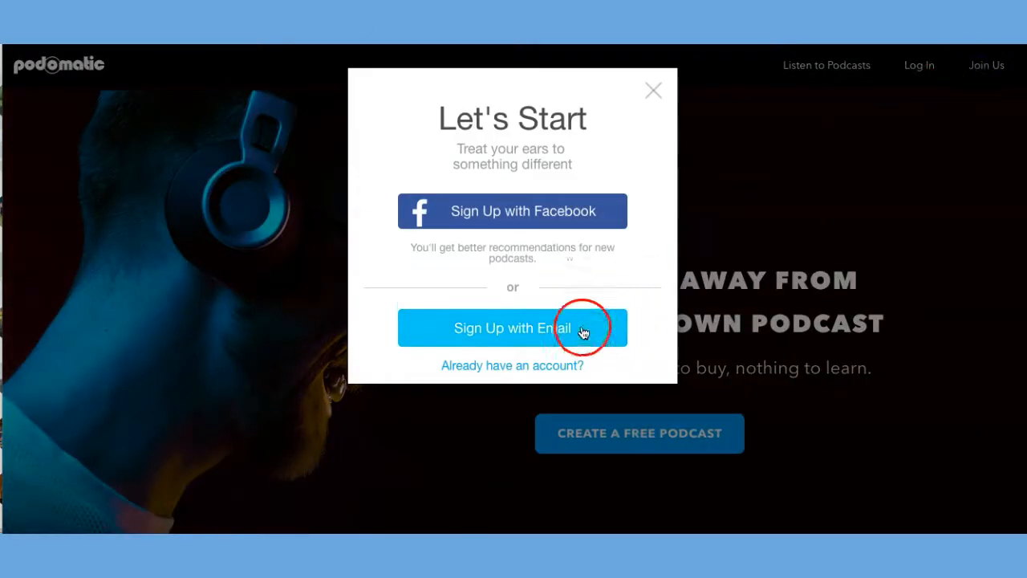
Sign up by email with the first name, e-mail address and confirmed account password, pass the robot check and finish creating the account.
{"action": "left_click", "coordinate": [499, 328]}
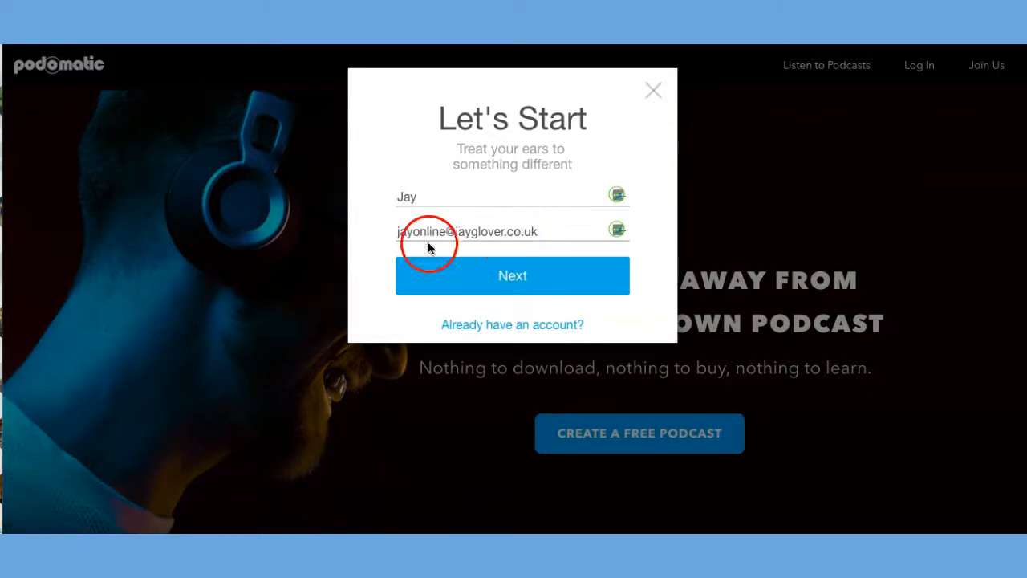
{"action": "left_click", "coordinate": [505, 284]}
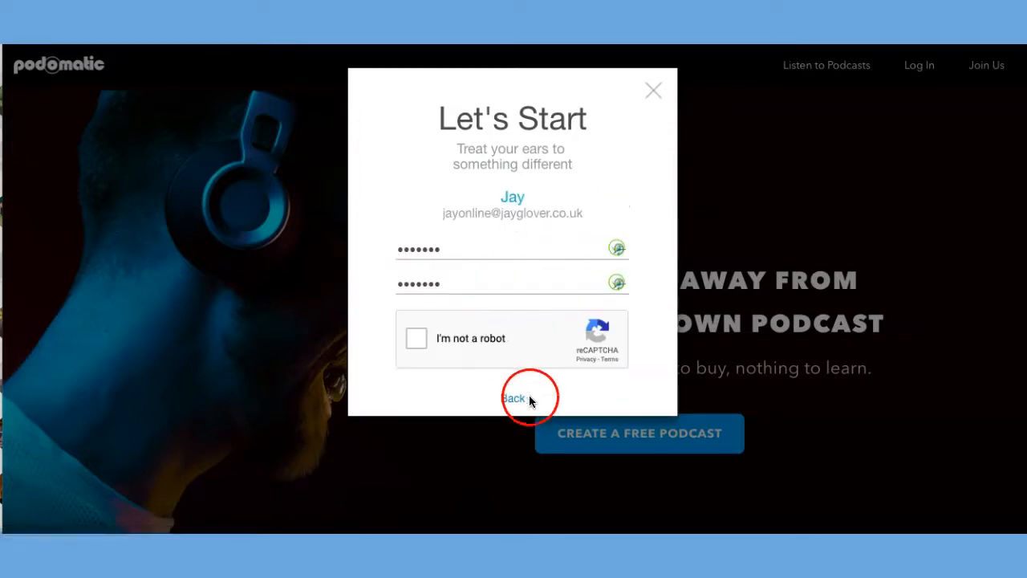
{"action": "left_click", "coordinate": [410, 342]}
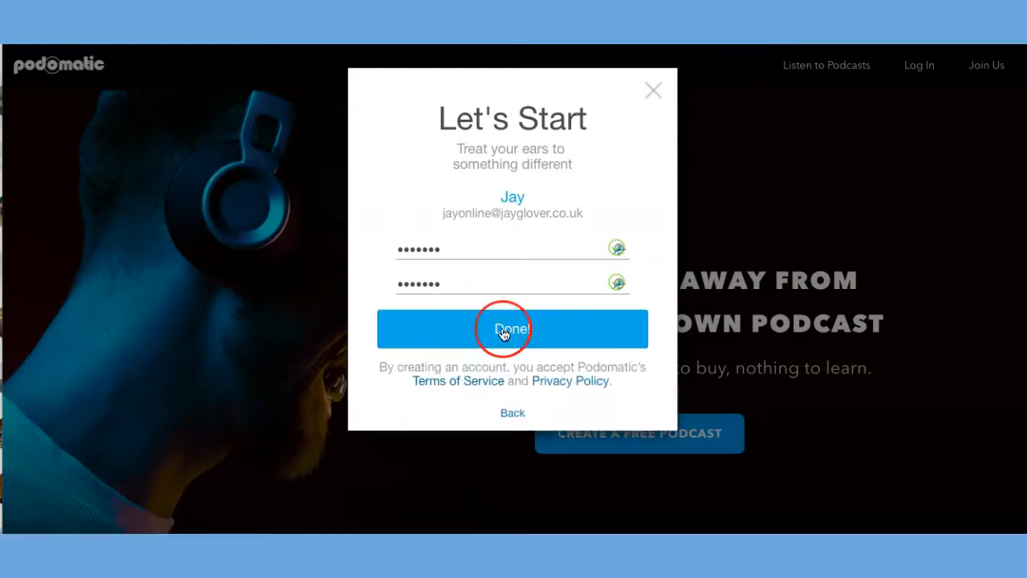
{"action": "left_click", "coordinate": [503, 333]}
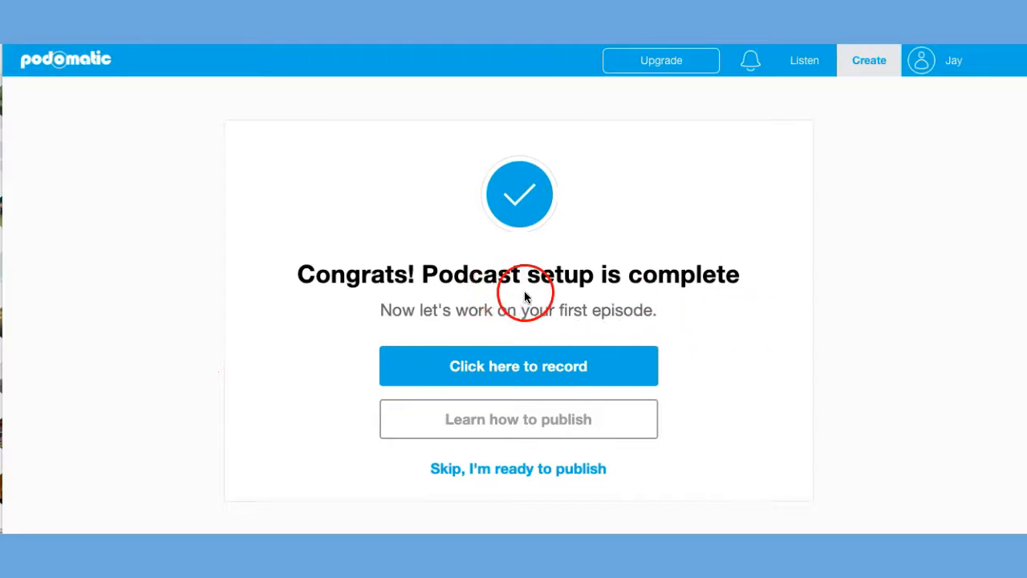
Open the Recording Booth for the first episode and clear the message notifications.
{"action": "left_click", "coordinate": [511, 368]}
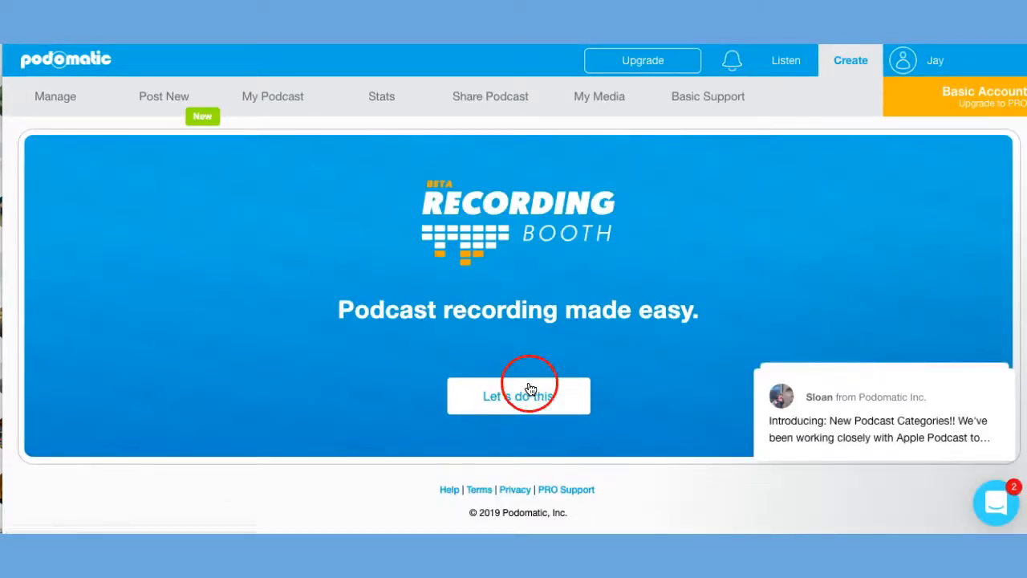
{"action": "mouse_move", "coordinate": [857, 453]}
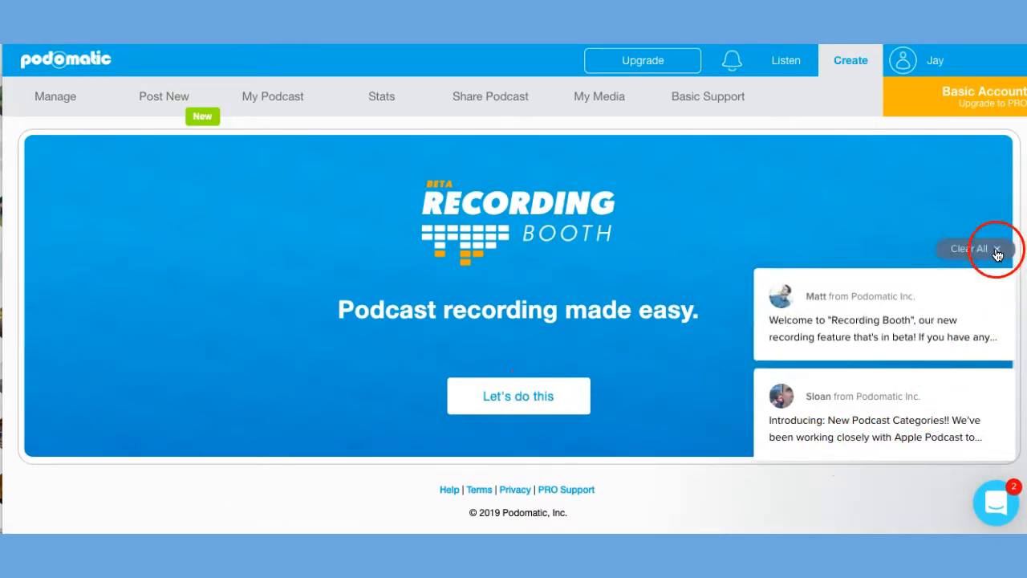
{"action": "left_click", "coordinate": [998, 255]}
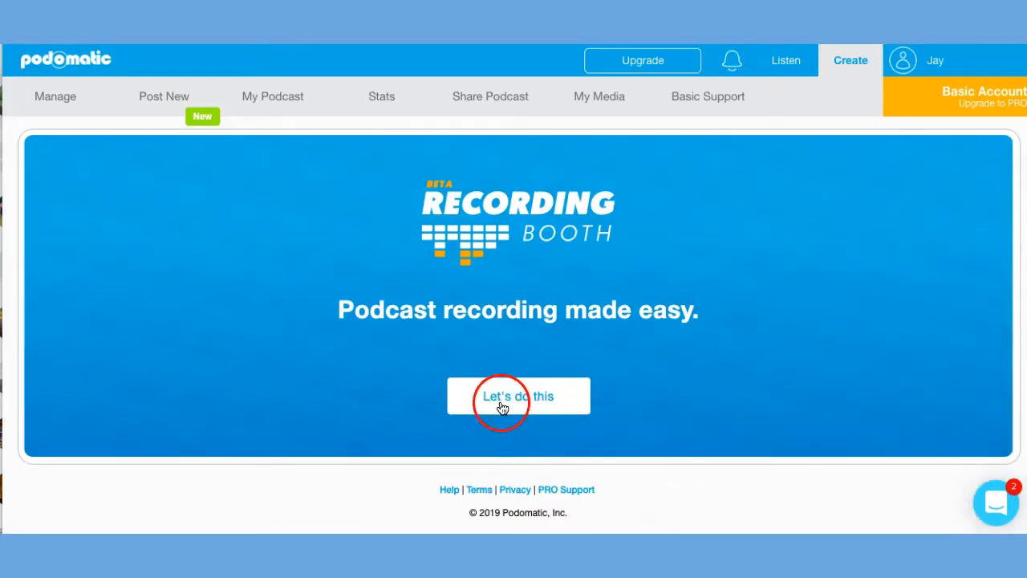
{"action": "left_click", "coordinate": [507, 401]}
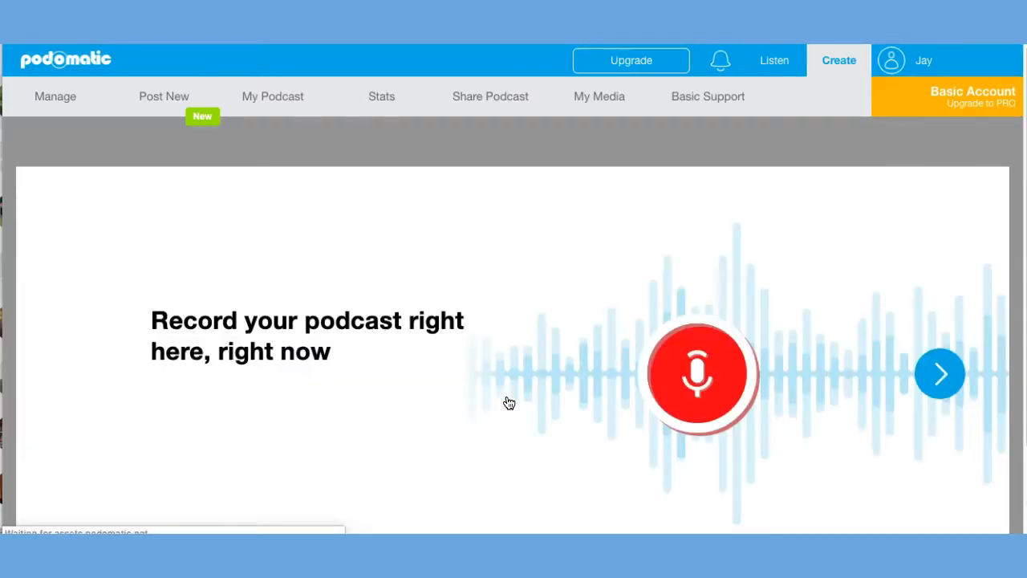
{"action": "left_click", "coordinate": [528, 393]}
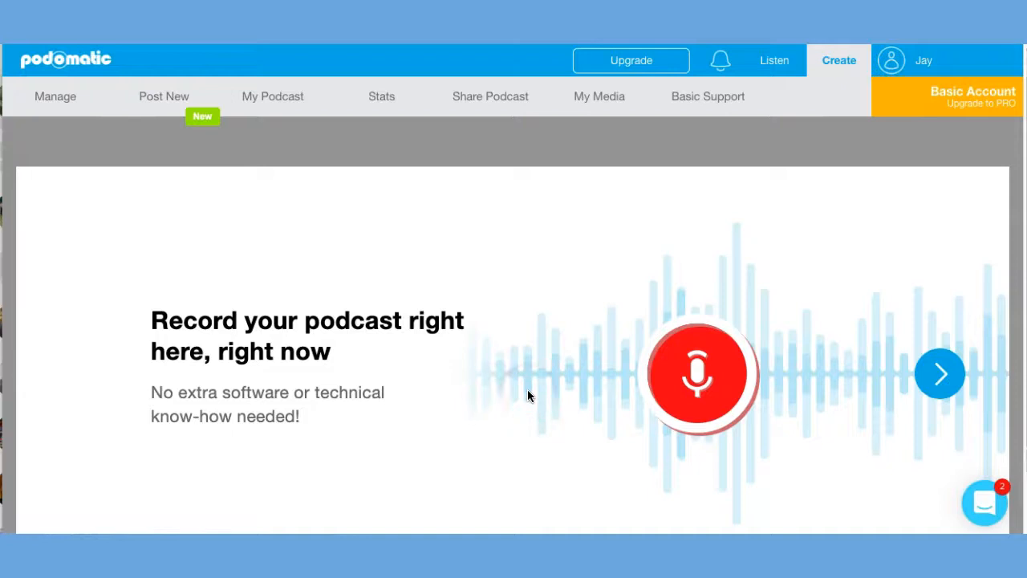
Go through the Recording Booth introduction slides and proceed to start recording.
{"action": "left_click", "coordinate": [940, 374]}
{"action": "left_click", "coordinate": [939, 374]}
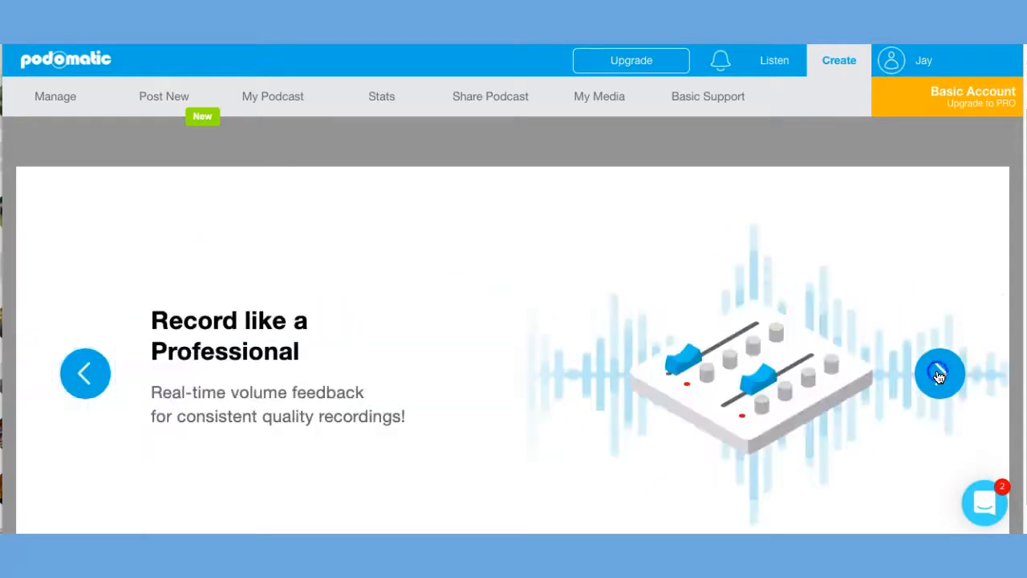
{"action": "left_click", "coordinate": [940, 374]}
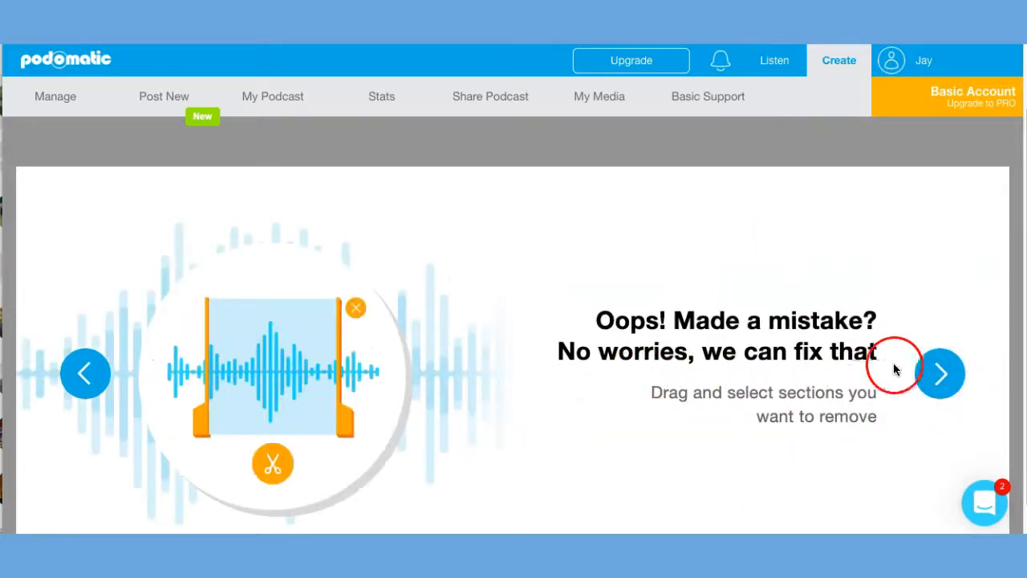
{"action": "left_click", "coordinate": [941, 374]}
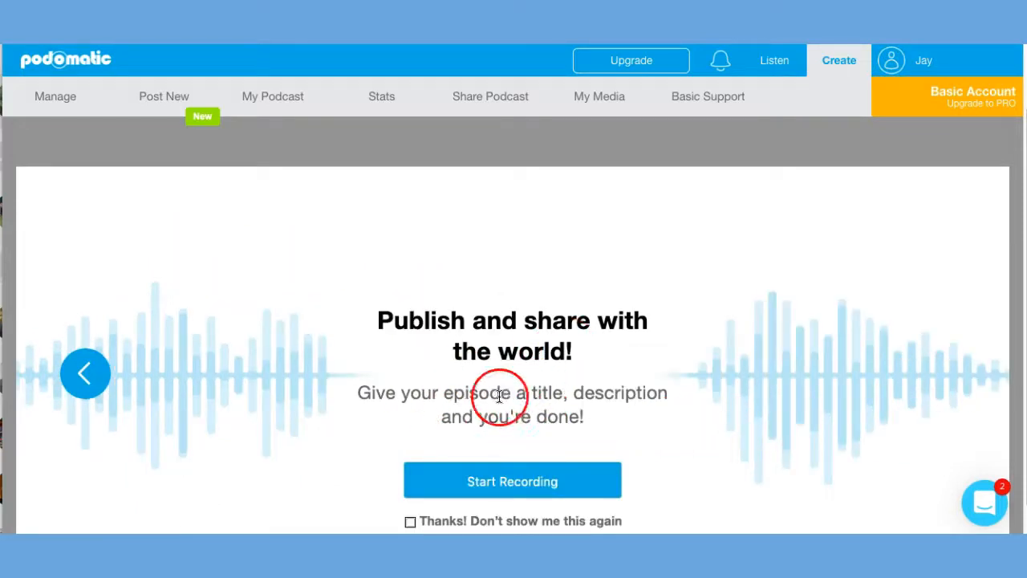
{"action": "left_click", "coordinate": [515, 483]}
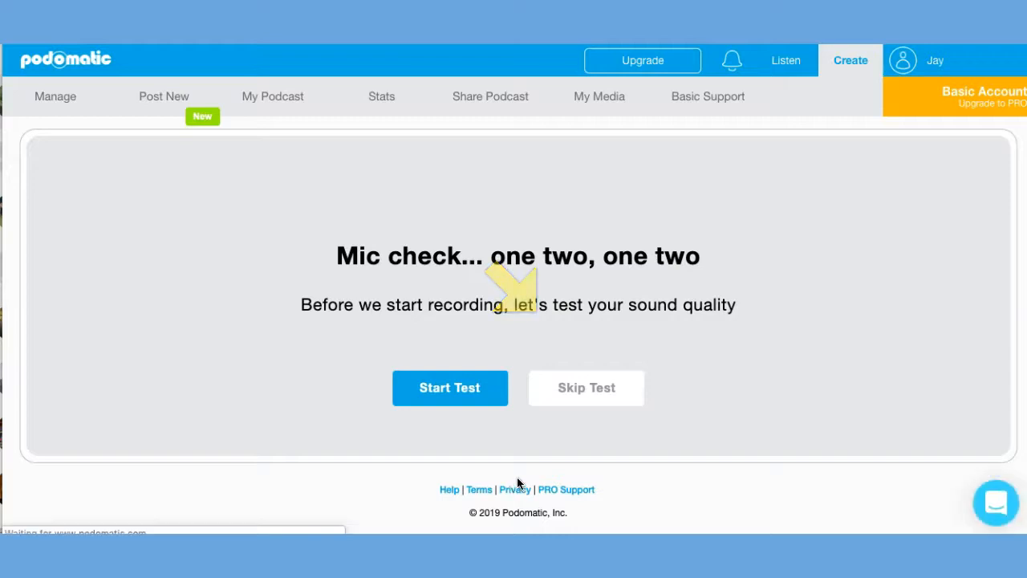
Run the microphone check for background noise and voice levels, and continue to the recorder.
{"action": "left_click", "coordinate": [442, 389]}
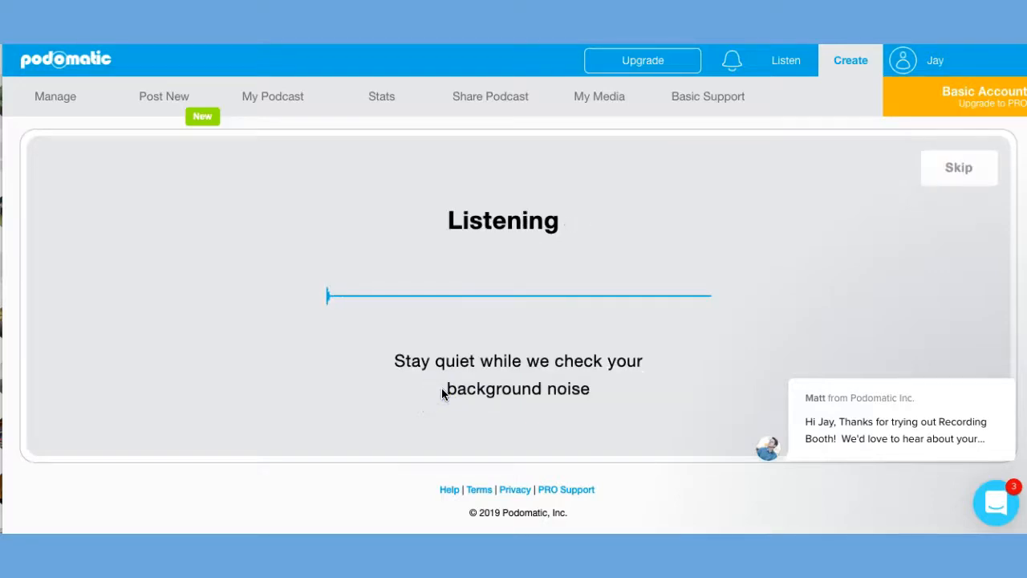
{"action": "left_click", "coordinate": [471, 391]}
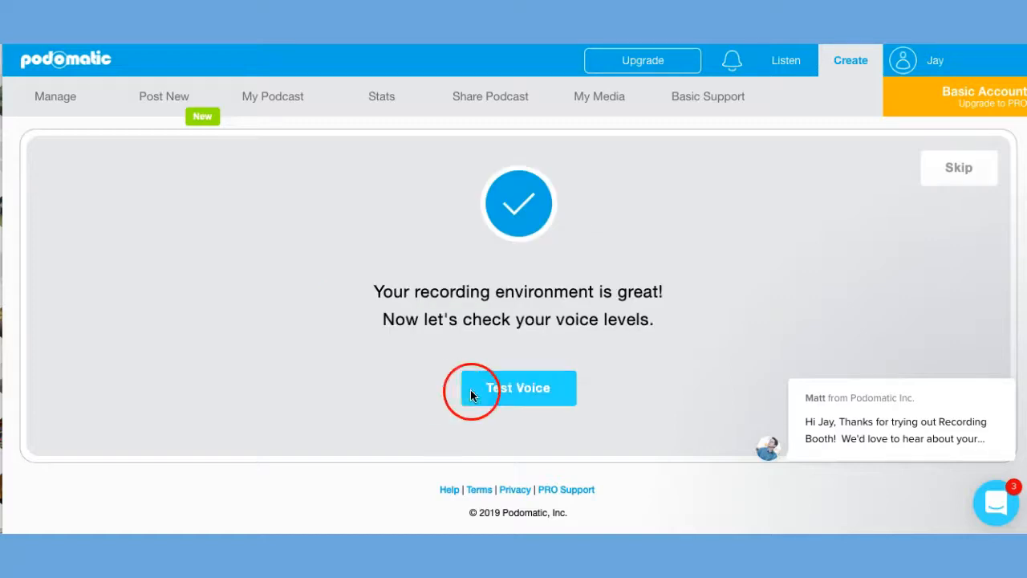
{"action": "left_click", "coordinate": [513, 390]}
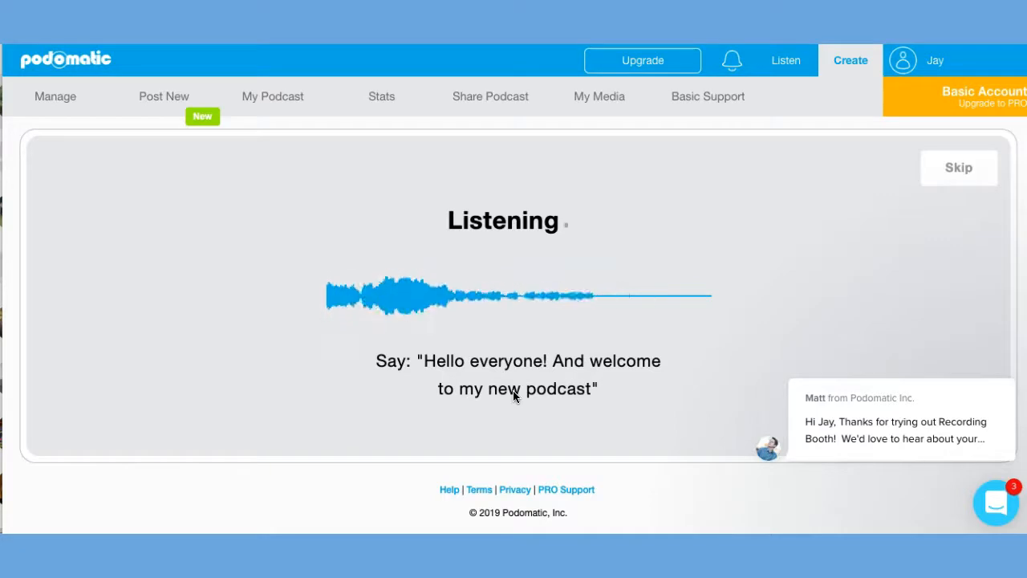
{"action": "left_click", "coordinate": [507, 390]}
{"action": "left_click", "coordinate": [17, 61]}
{"action": "left_click", "coordinate": [503, 387]}
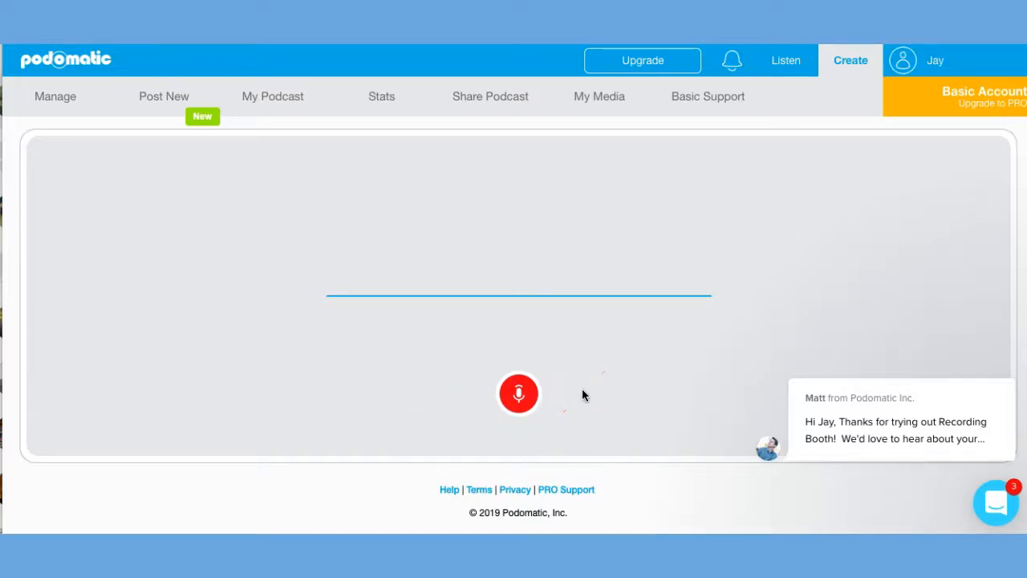
Record about 36 seconds of episode audio, finish the recording and save it.
{"action": "left_click", "coordinate": [518, 393]}
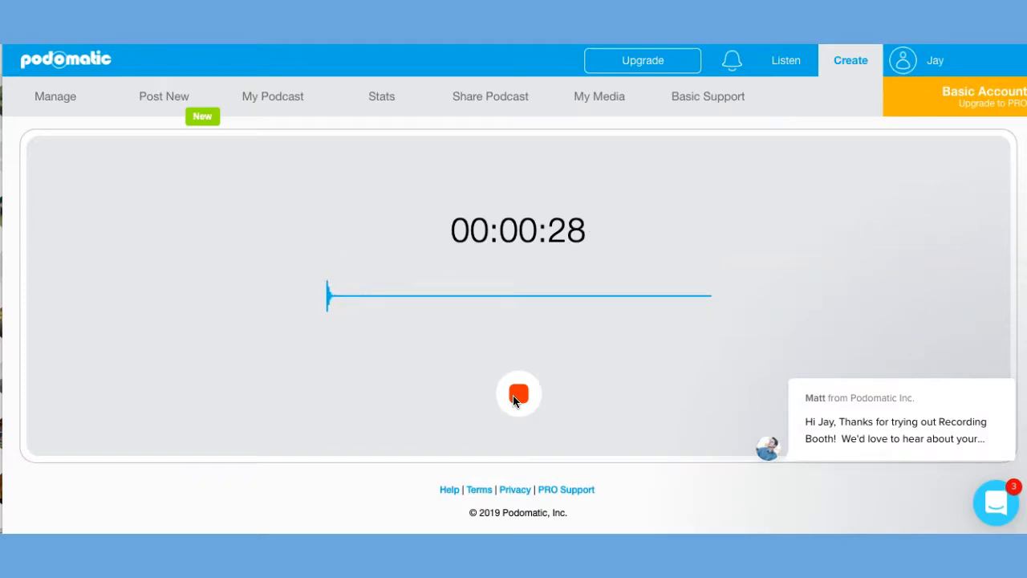
{"action": "left_click", "coordinate": [514, 400]}
{"action": "left_click", "coordinate": [515, 399]}
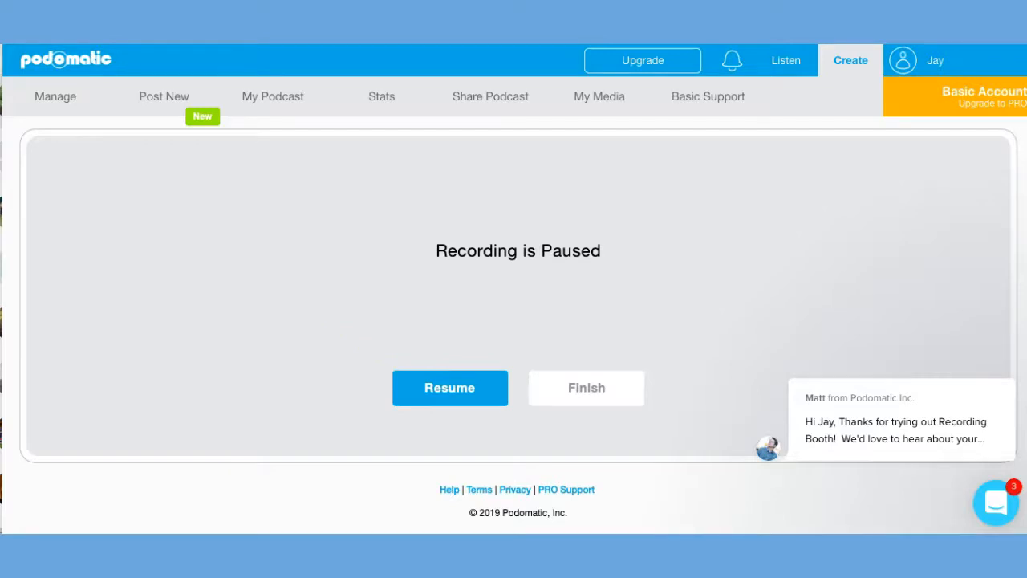
{"action": "left_click", "coordinate": [586, 388]}
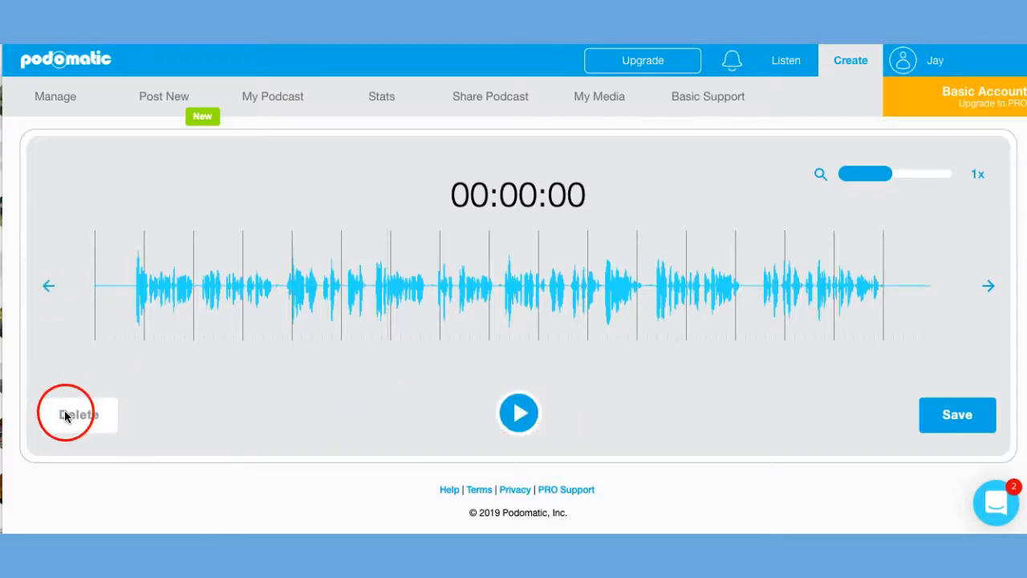
{"action": "left_click", "coordinate": [954, 415]}
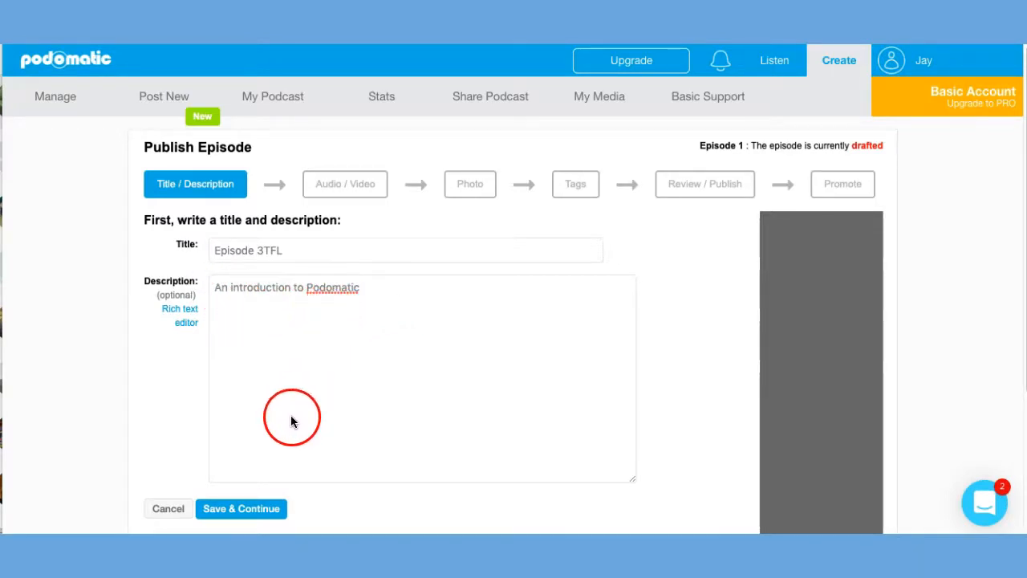
Title the episode "Episode 3TFL" with the description "An introduction to Podomatic" and save these details.
{"action": "left_click", "coordinate": [243, 512]}
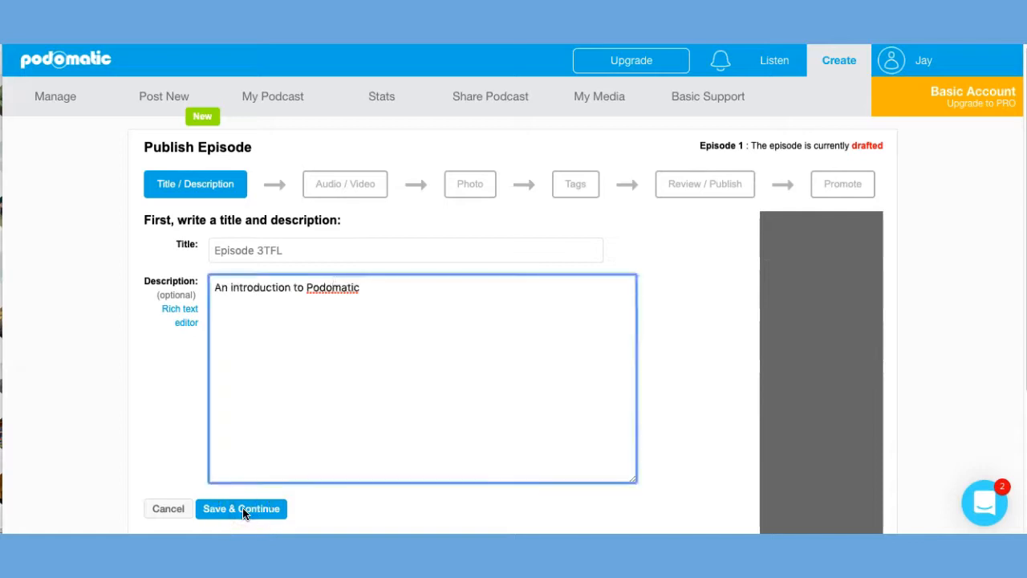
{"action": "left_click", "coordinate": [244, 512]}
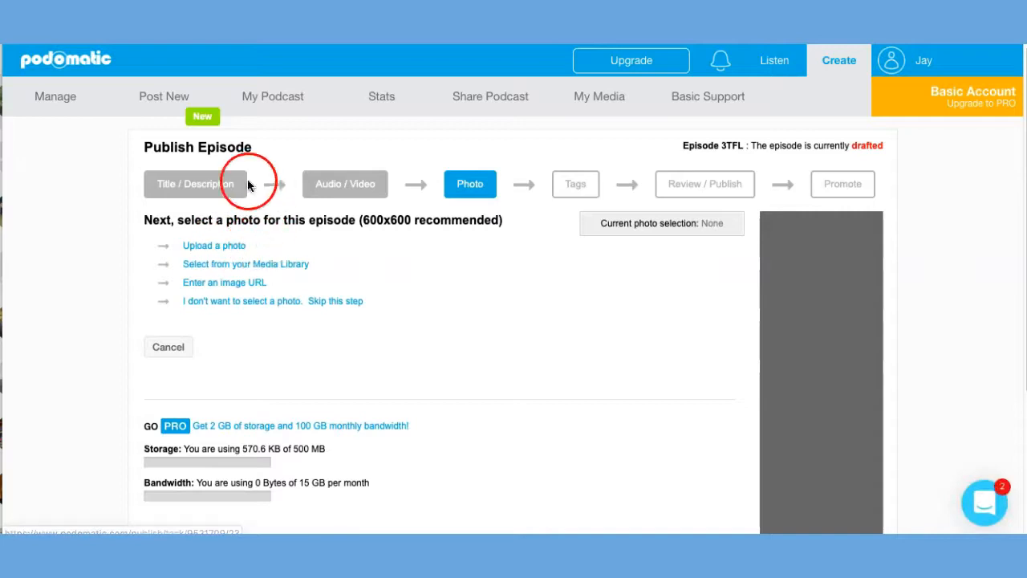
Upload the Dell-Laptop PNG from the Pictures folder as the episode photo and keep it as the current selection.
{"action": "left_click", "coordinate": [202, 252]}
{"action": "left_click", "coordinate": [230, 258]}
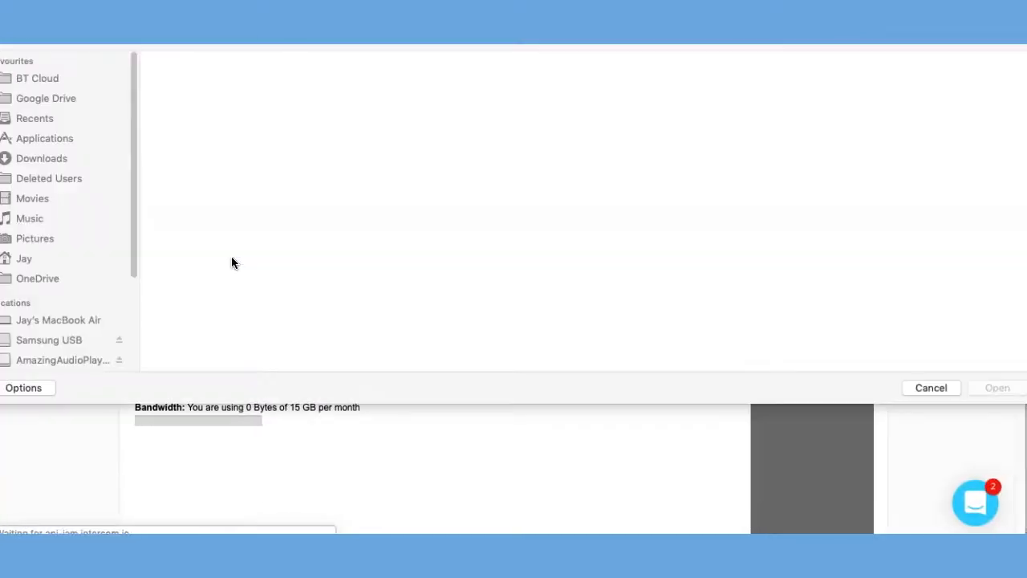
{"action": "left_click", "coordinate": [38, 241]}
{"action": "scroll", "coordinate": [631, 184], "scroll_direction": "down", "scroll_amount": 1}
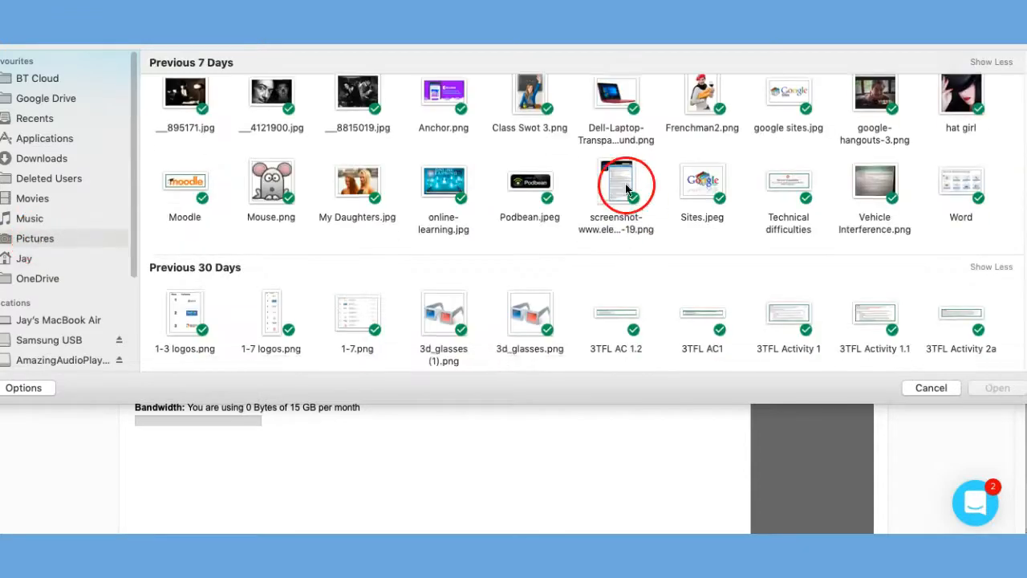
{"action": "left_click", "coordinate": [614, 97]}
{"action": "left_click", "coordinate": [997, 389]}
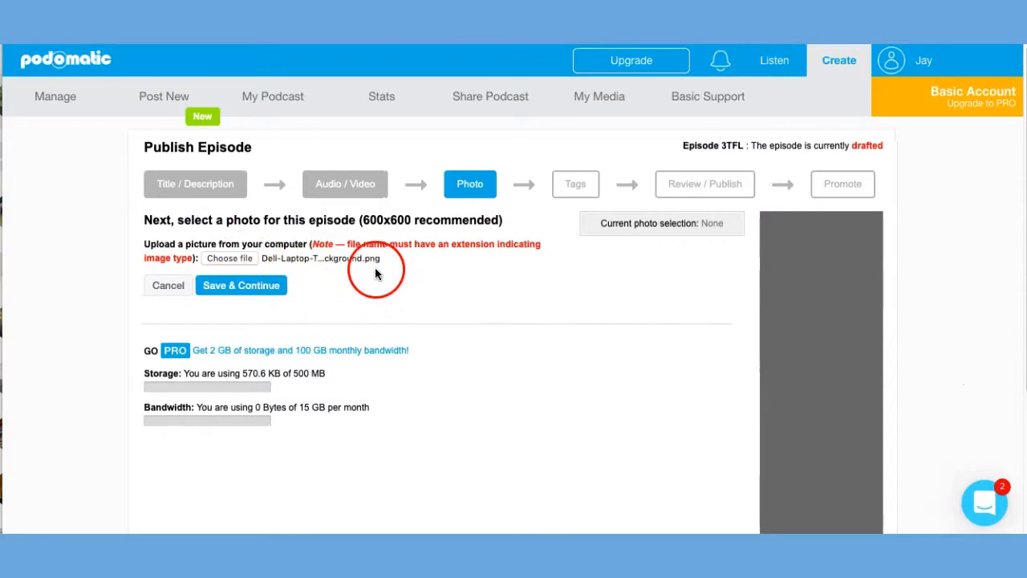
{"action": "left_click", "coordinate": [238, 286]}
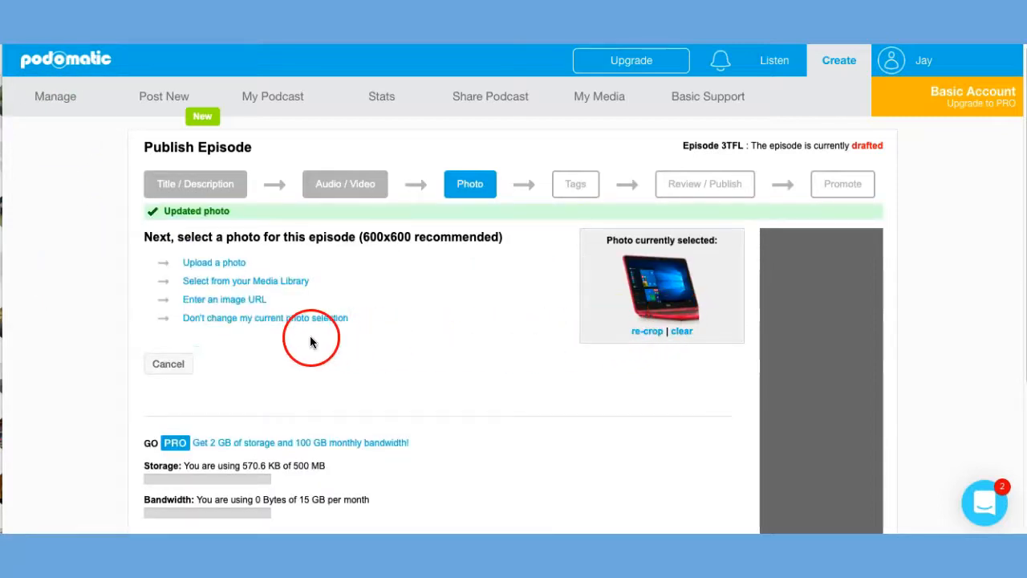
{"action": "left_click", "coordinate": [228, 321]}
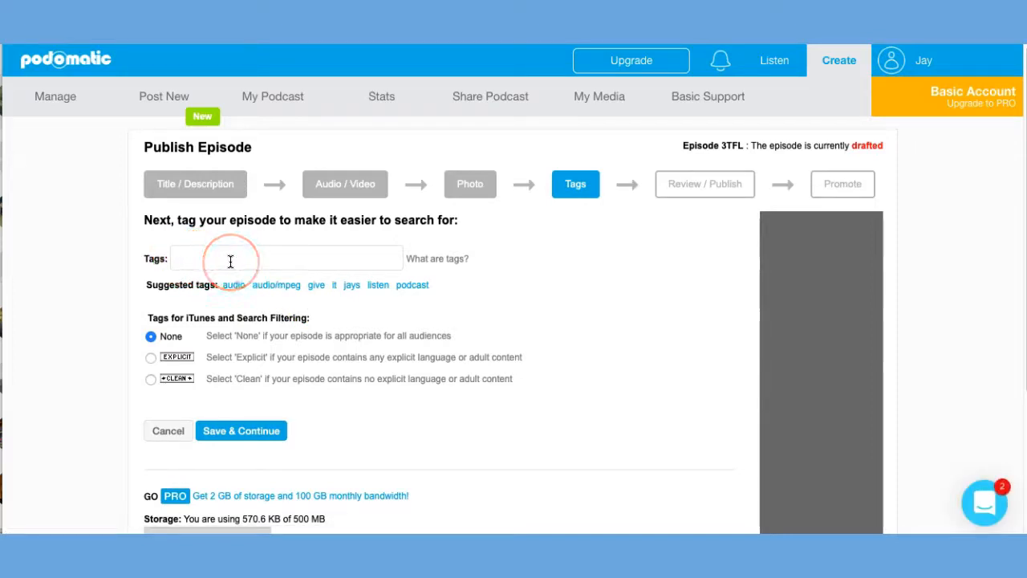
Leave the tags empty with the None filter, review the episode settings and content, and publish it with Publish Now.
{"action": "left_click", "coordinate": [231, 433]}
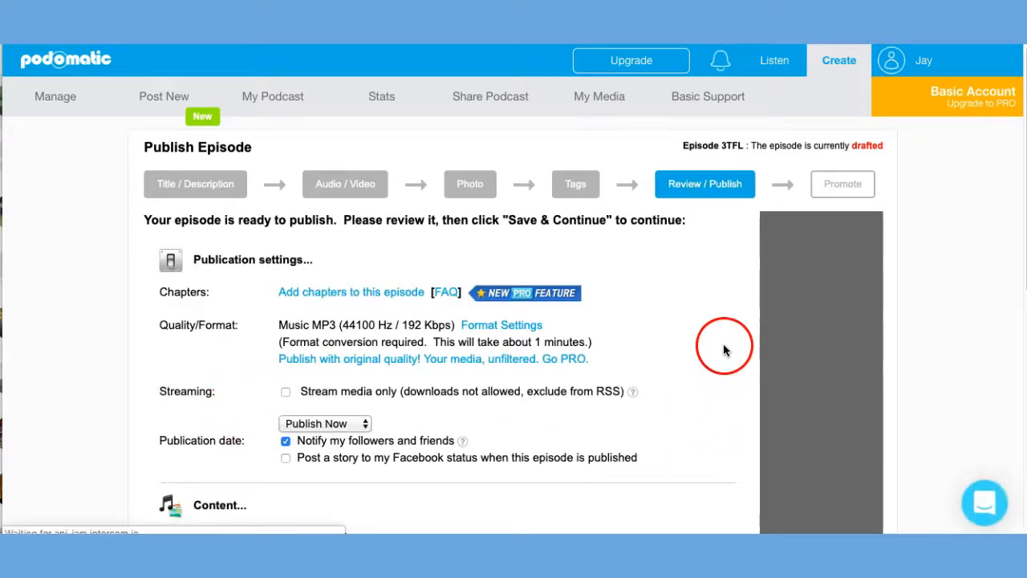
{"action": "scroll", "coordinate": [723, 351], "scroll_direction": "down", "scroll_amount": 3}
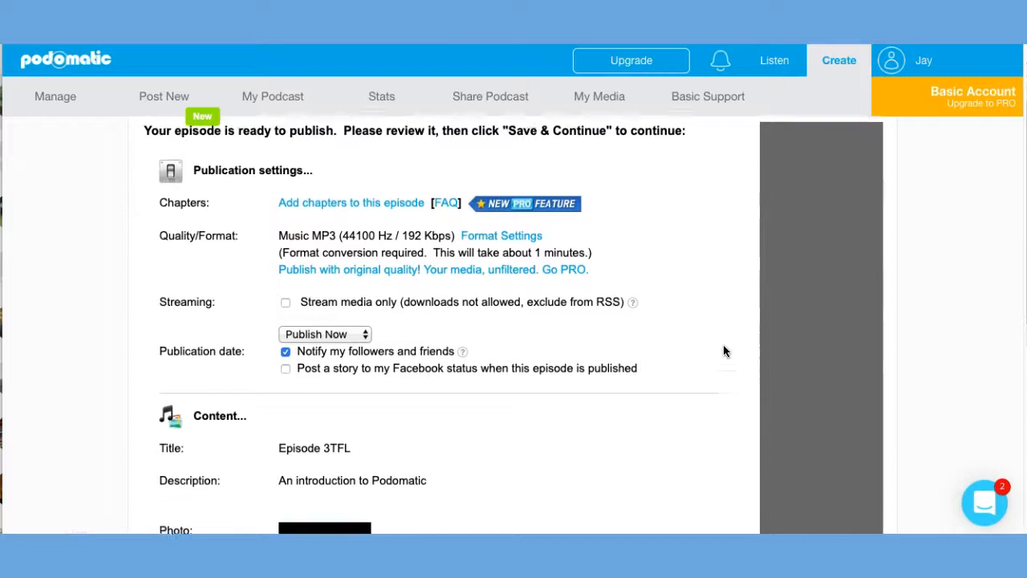
{"action": "scroll", "coordinate": [723, 350], "scroll_direction": "down", "scroll_amount": 1}
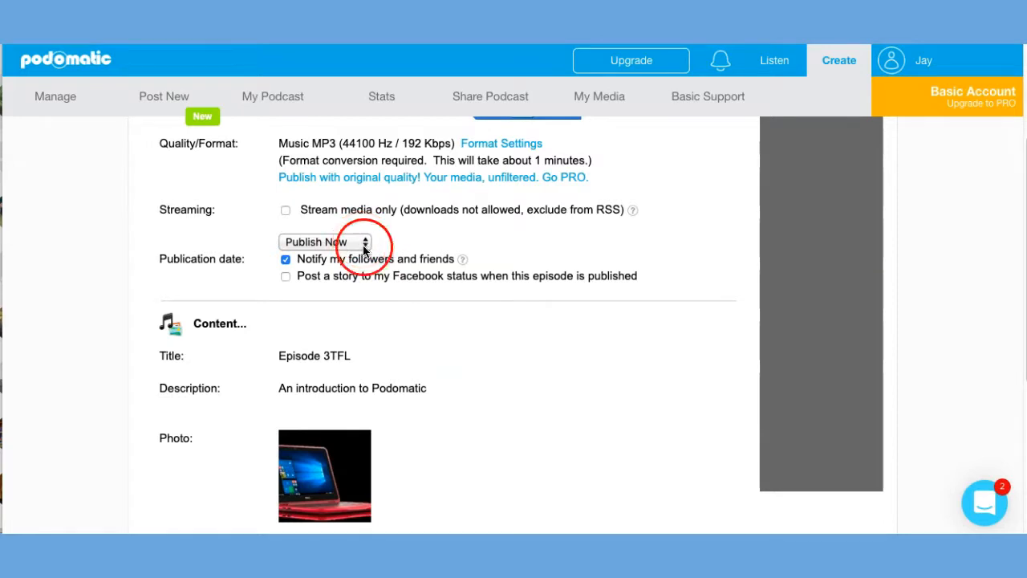
{"action": "scroll", "coordinate": [492, 417], "scroll_direction": "down", "scroll_amount": 2}
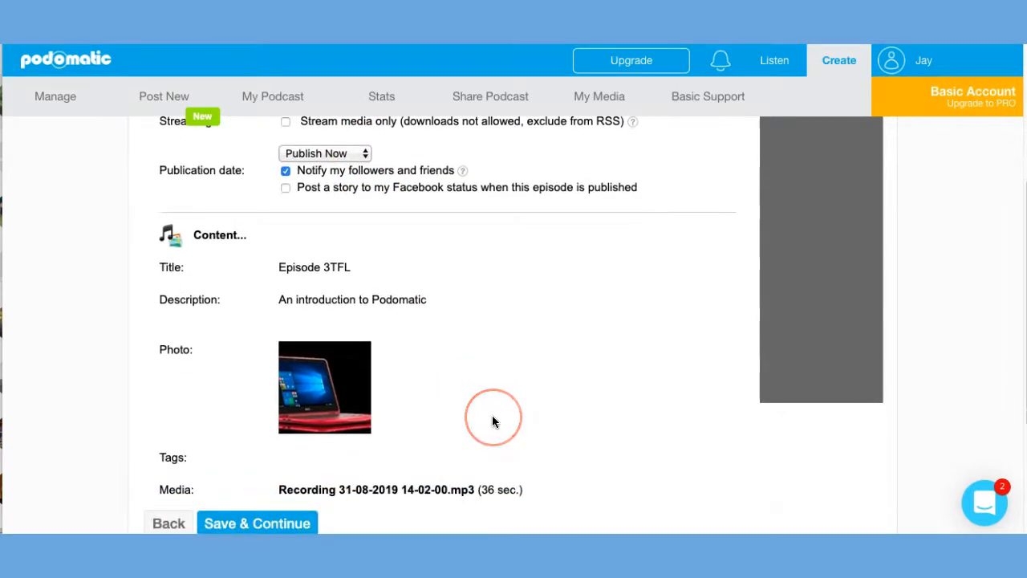
{"action": "scroll", "coordinate": [492, 421], "scroll_direction": "down", "scroll_amount": 2}
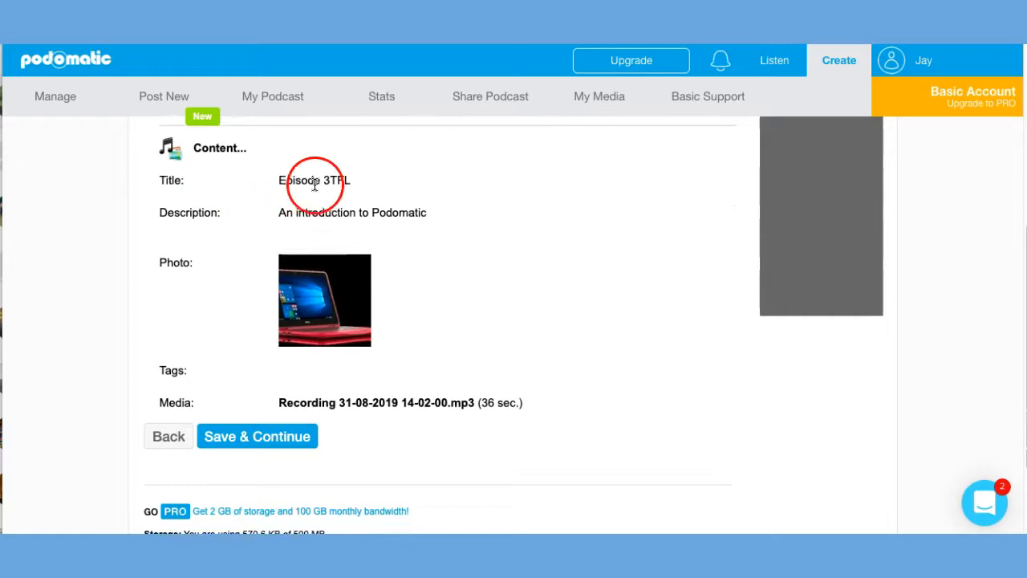
{"action": "left_click", "coordinate": [256, 443]}
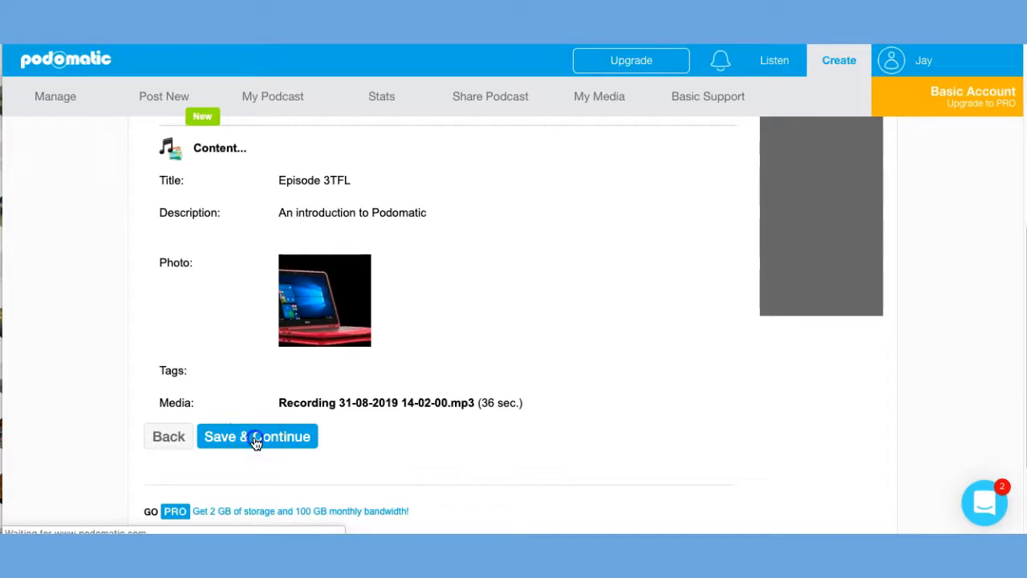
{"action": "left_click", "coordinate": [250, 442]}
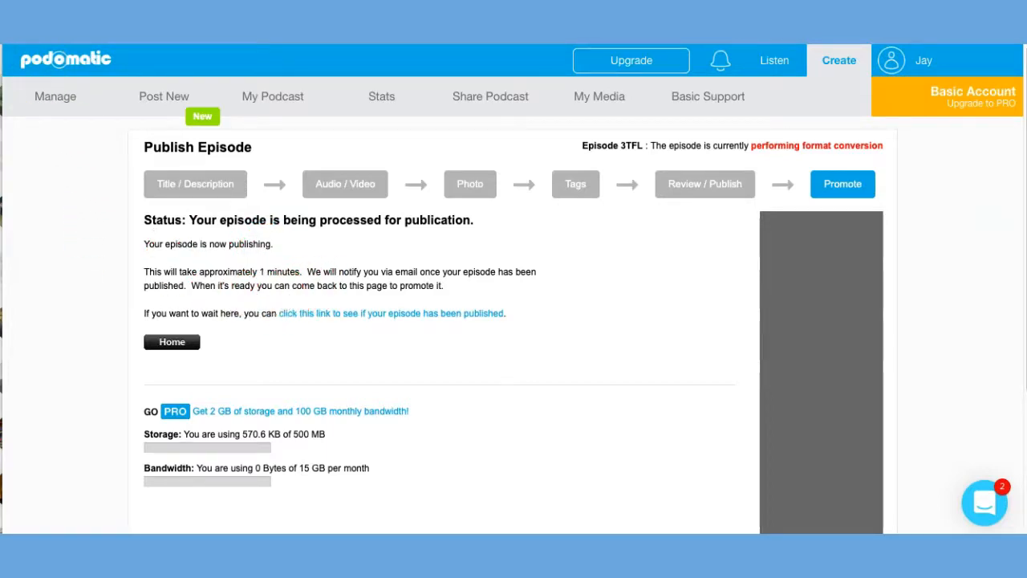
Check whether the episode has been published, and open its episode page from the provided link.
{"action": "left_click", "coordinate": [379, 317]}
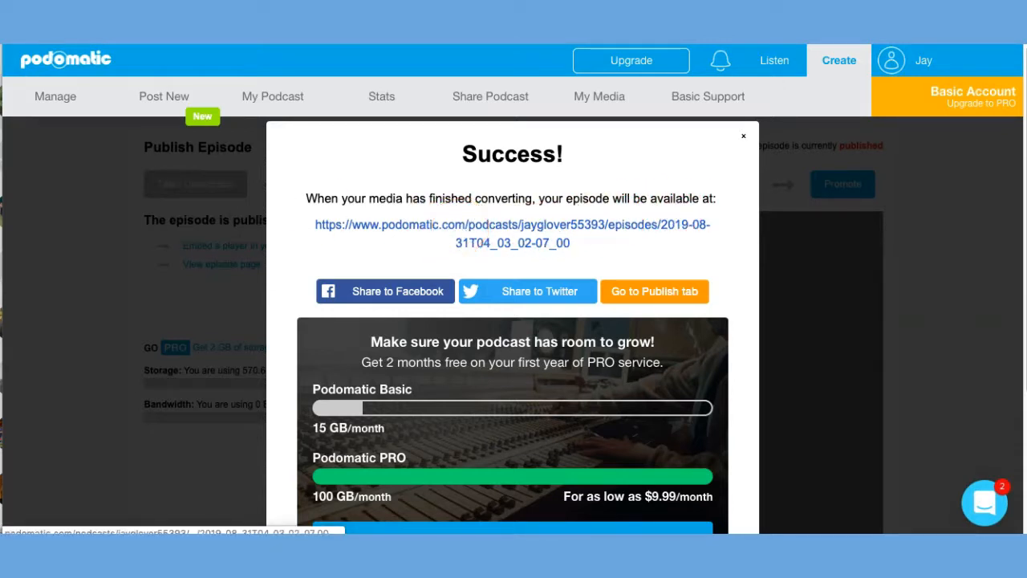
{"action": "left_click", "coordinate": [493, 225]}
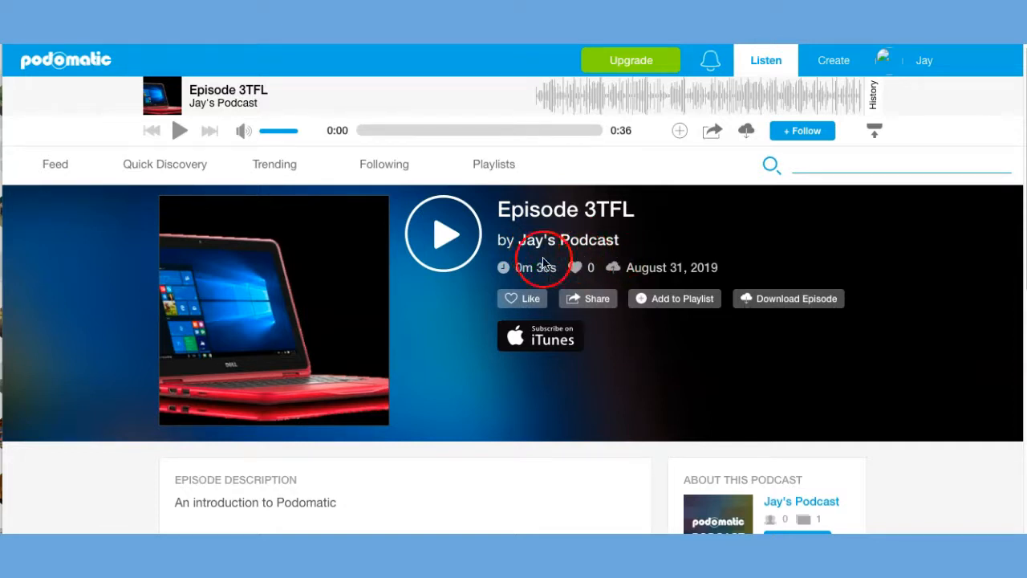
{"action": "left_click", "coordinate": [446, 267]}
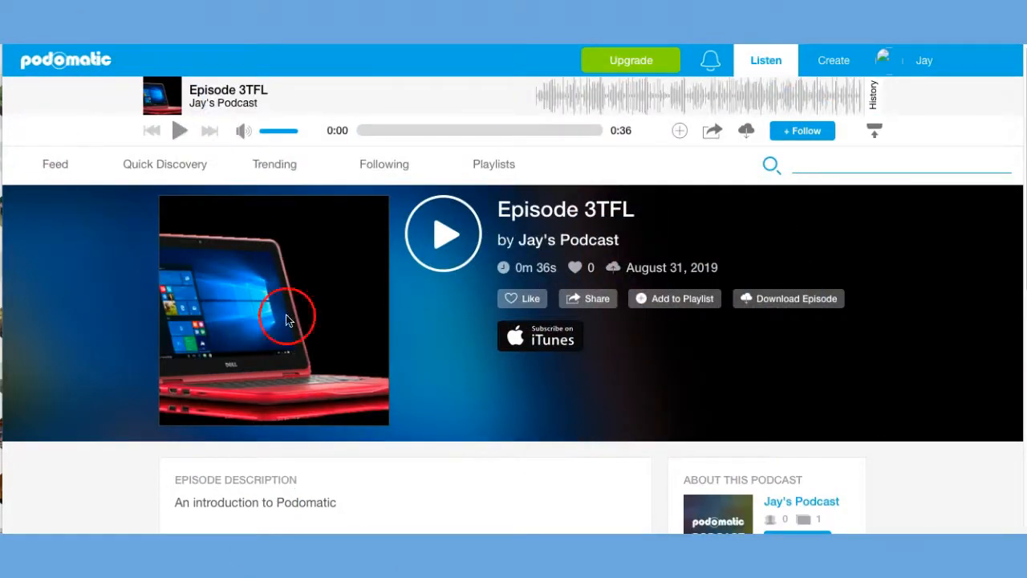
Open the sharing options for the whole podcast and copy its iframe embed code.
{"action": "left_click", "coordinate": [592, 302]}
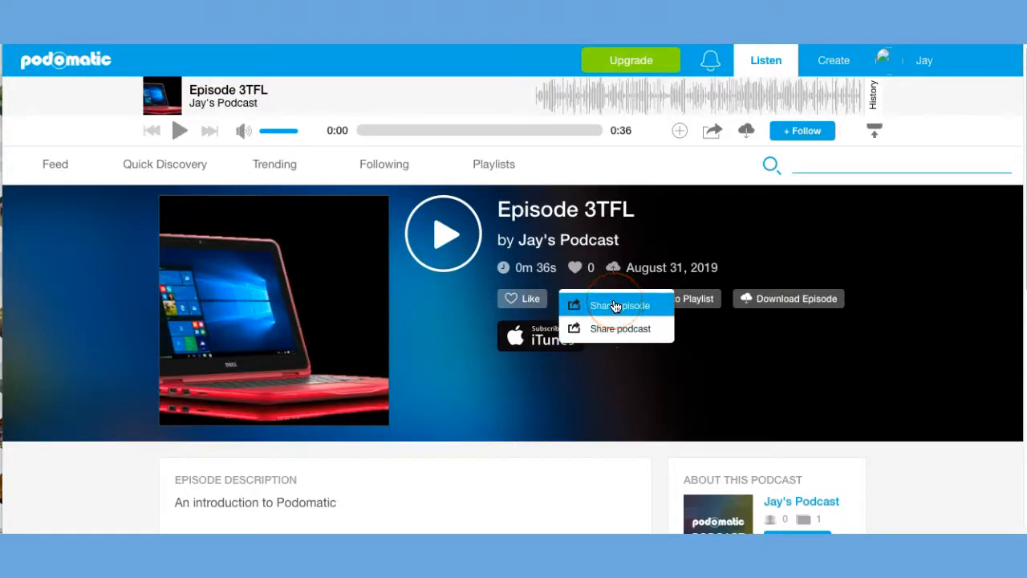
{"action": "left_click", "coordinate": [616, 338]}
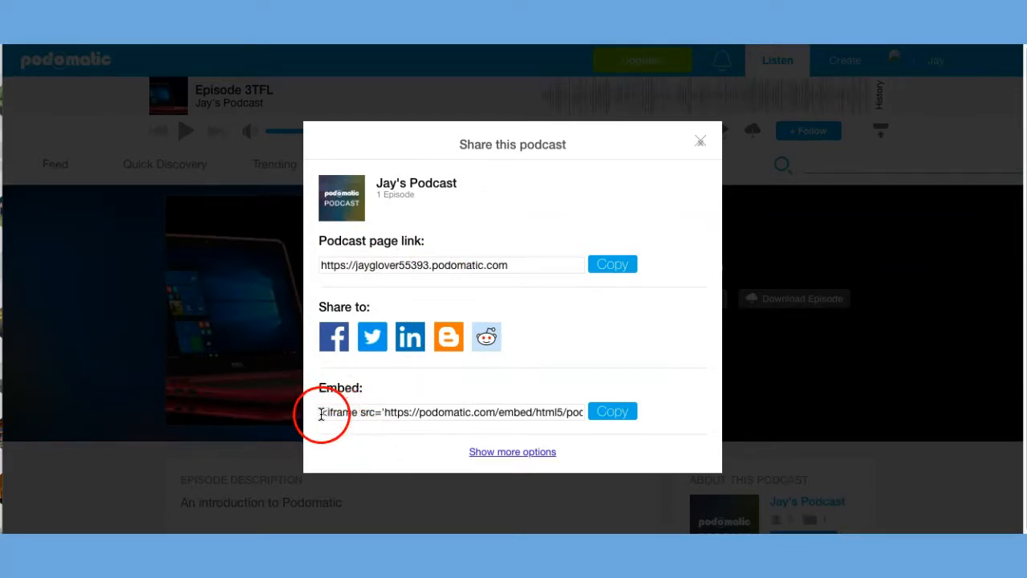
{"action": "left_click", "coordinate": [607, 415]}
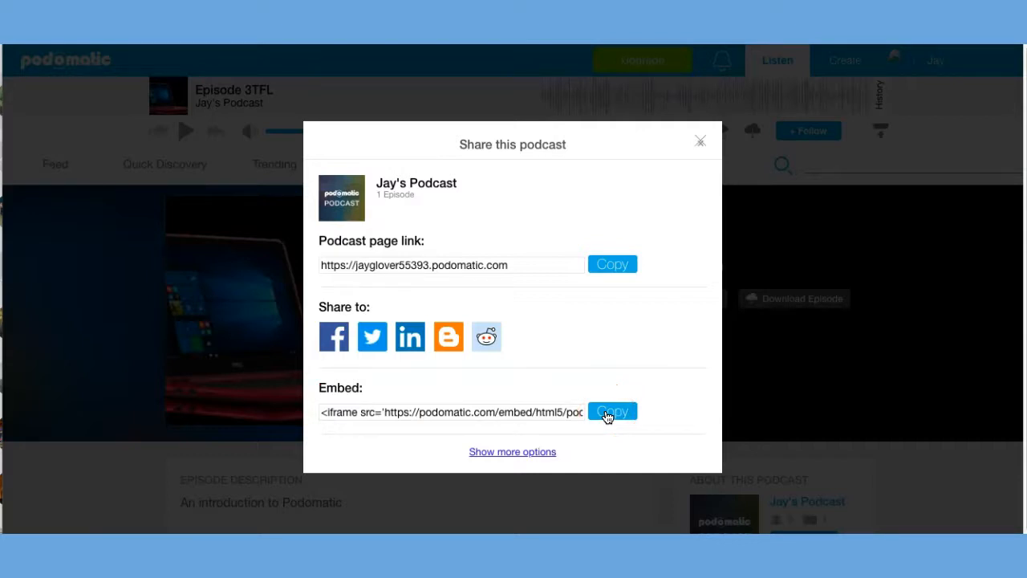
{"action": "left_click", "coordinate": [607, 416]}
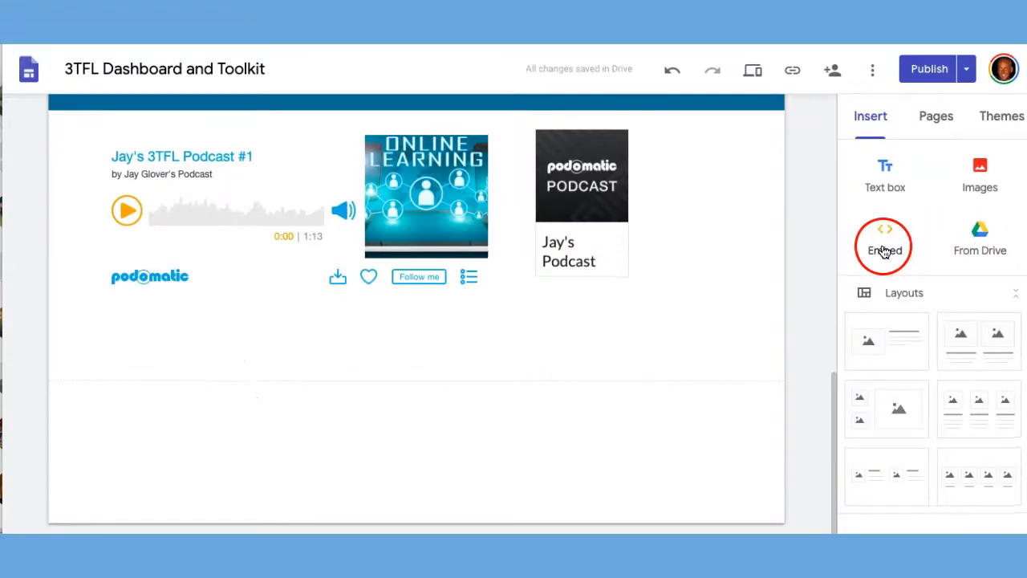
Switch to the "3TFL Dashboard and Toolkit" page in Google Sites and insert the podcast player using the copied embed code.
{"action": "left_click", "coordinate": [884, 241]}
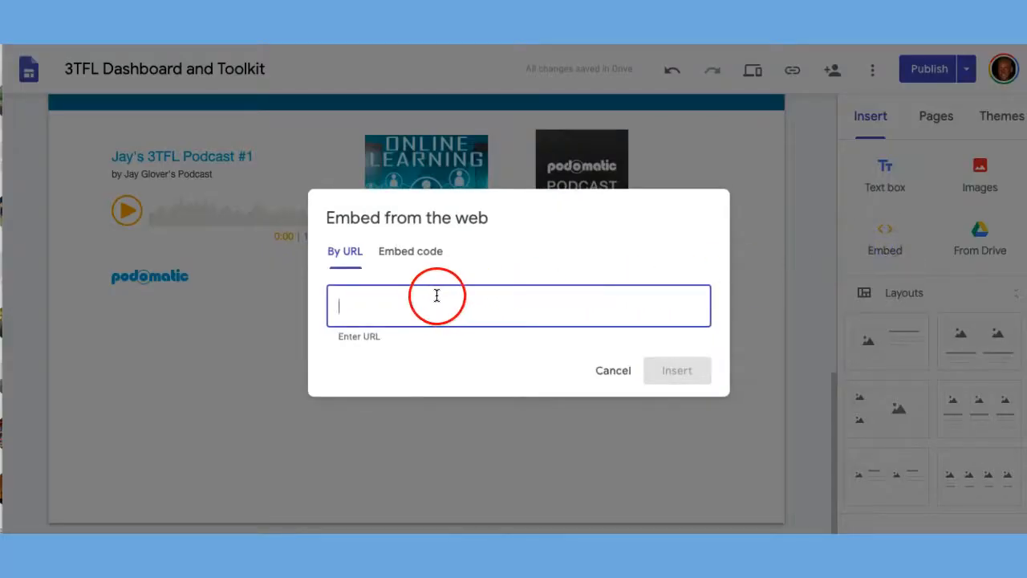
{"action": "left_click", "coordinate": [417, 250]}
{"action": "left_click", "coordinate": [387, 280]}
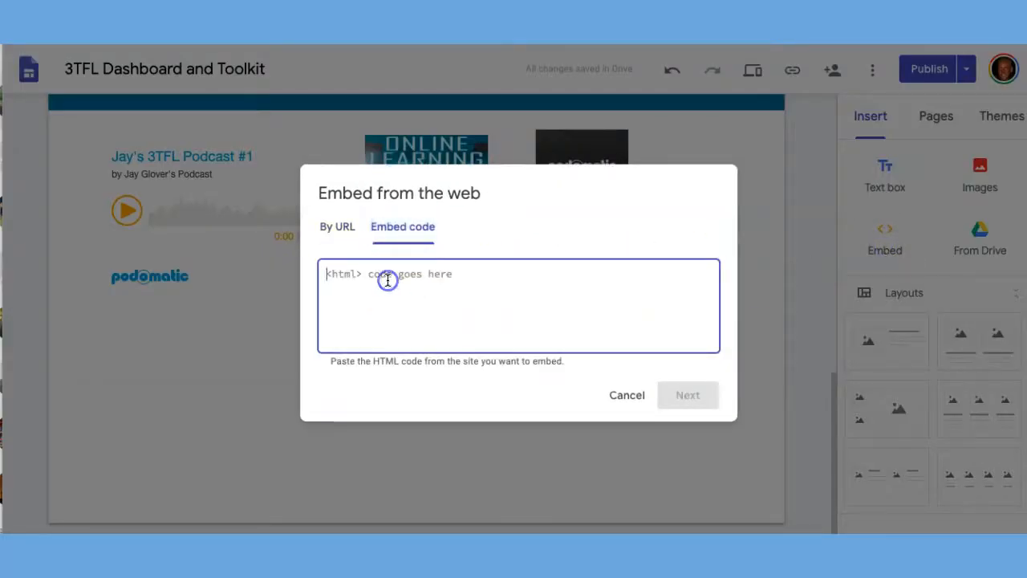
{"action": "key", "text": "ctrl+v"}
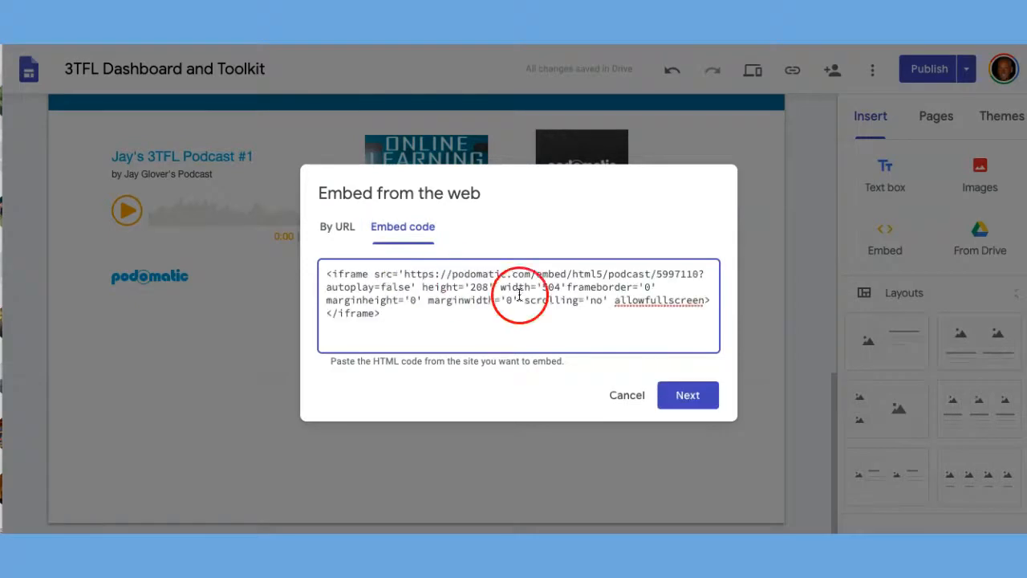
{"action": "left_click", "coordinate": [691, 396]}
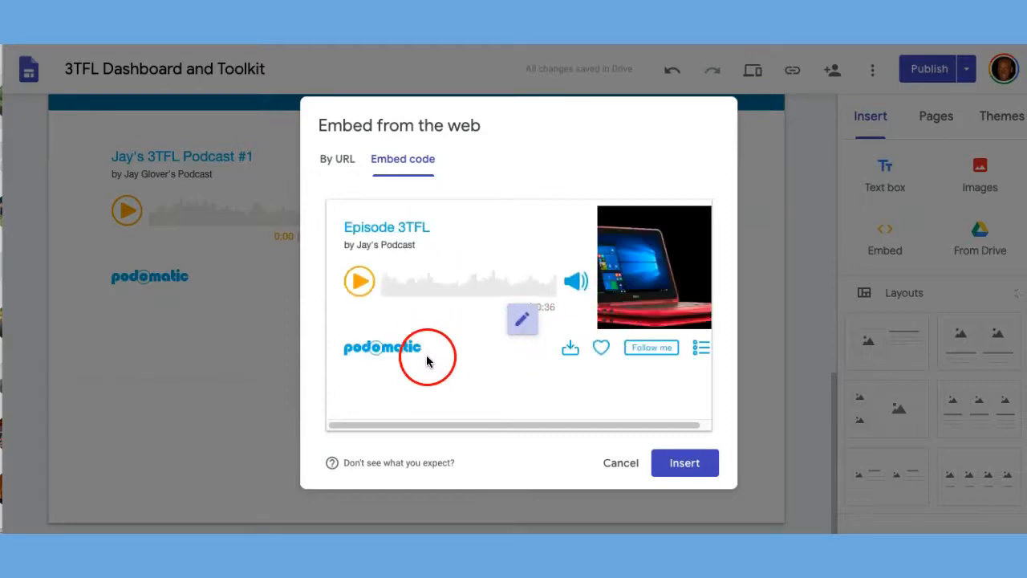
{"action": "left_click", "coordinate": [695, 472]}
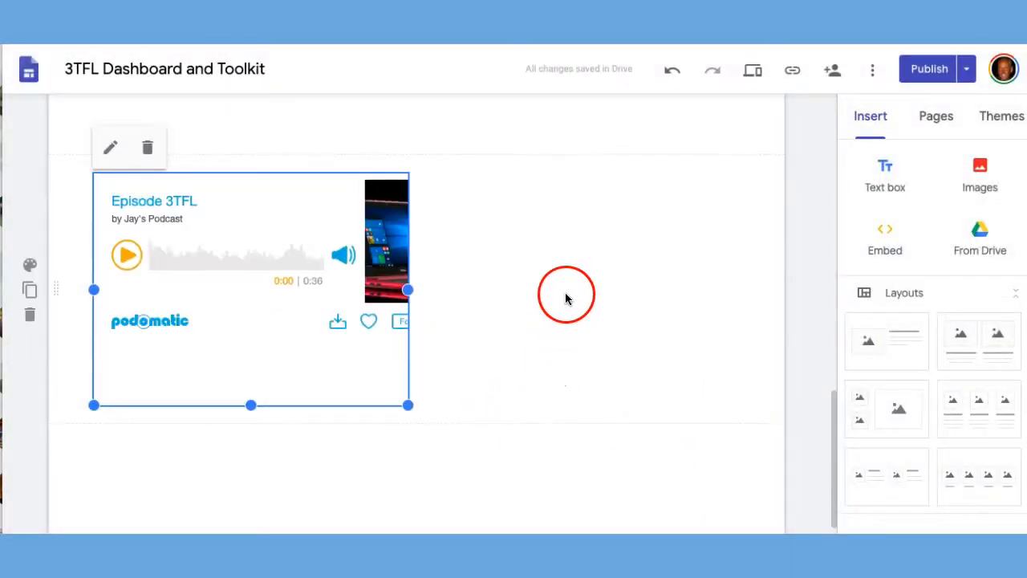
Widen the embedded Episode 3TFL player to fit its photo and controls, and test its playback in the site preview.
{"action": "left_click_drag", "start_coordinate": [407, 290], "coordinate": [554, 297]}
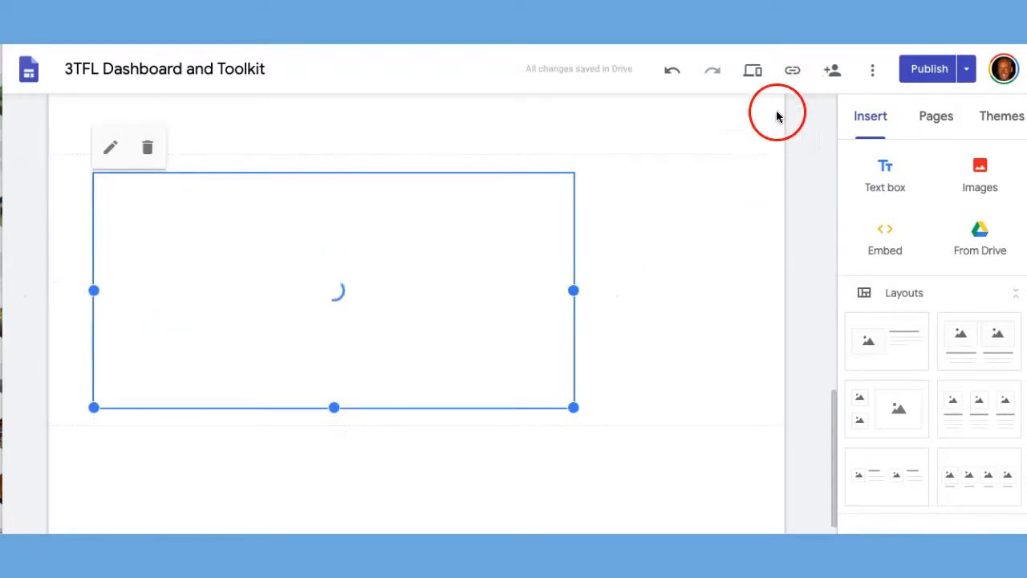
{"action": "left_click", "coordinate": [753, 74]}
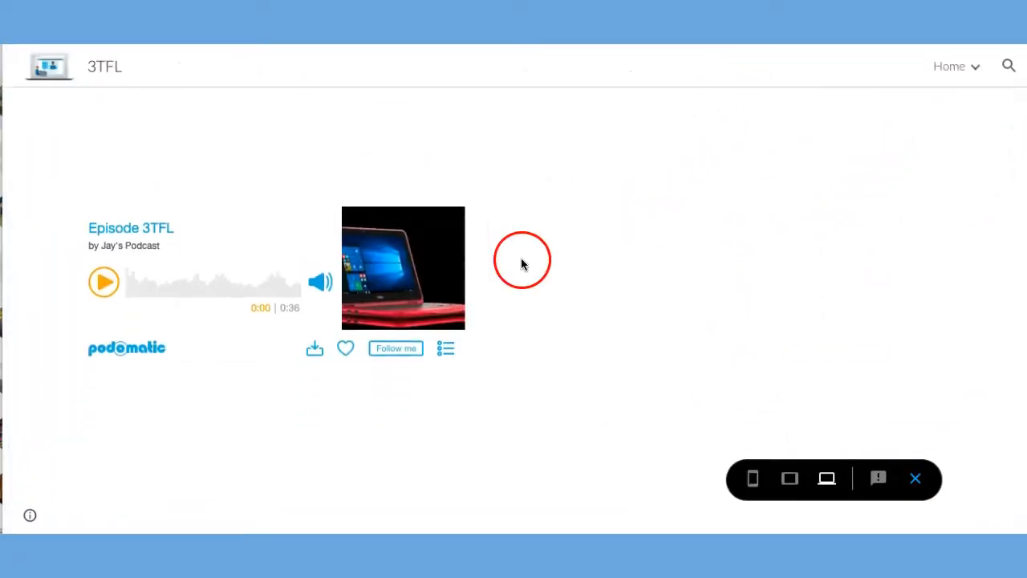
{"action": "left_click", "coordinate": [103, 286]}
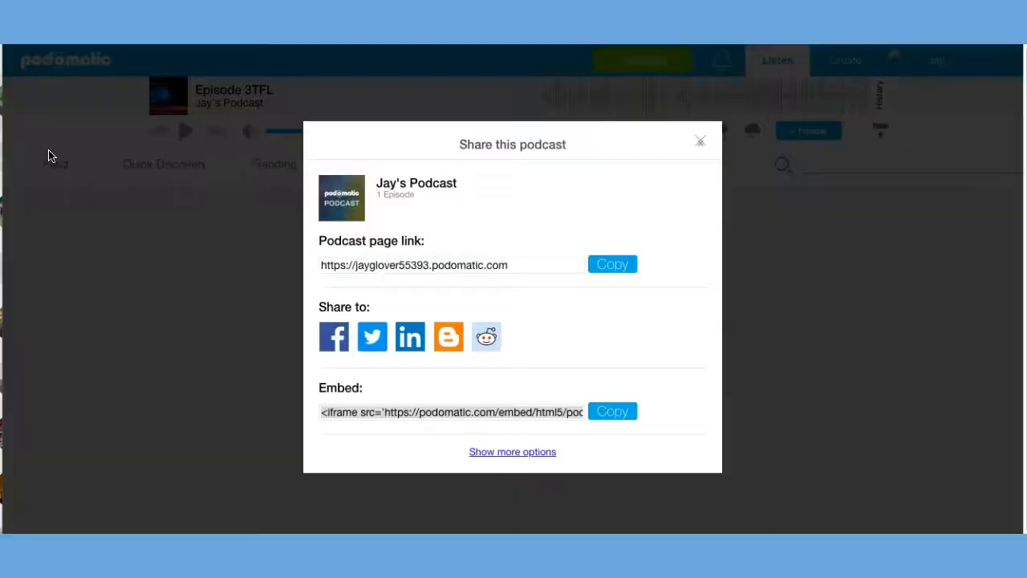
Return to Podomatic, copy the podcast page link and open that page in a new browser tab.
{"action": "left_click", "coordinate": [616, 269]}
{"action": "left_click", "coordinate": [528, 264]}
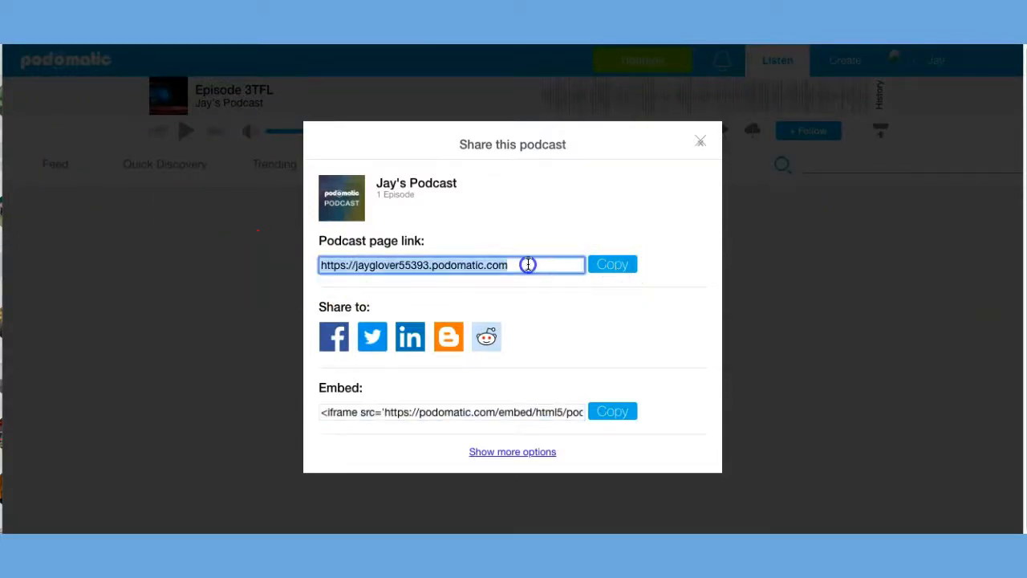
{"action": "right_click", "coordinate": [510, 261]}
{"action": "left_click", "coordinate": [517, 259]}
{"action": "key", "text": "ctrl+t"}
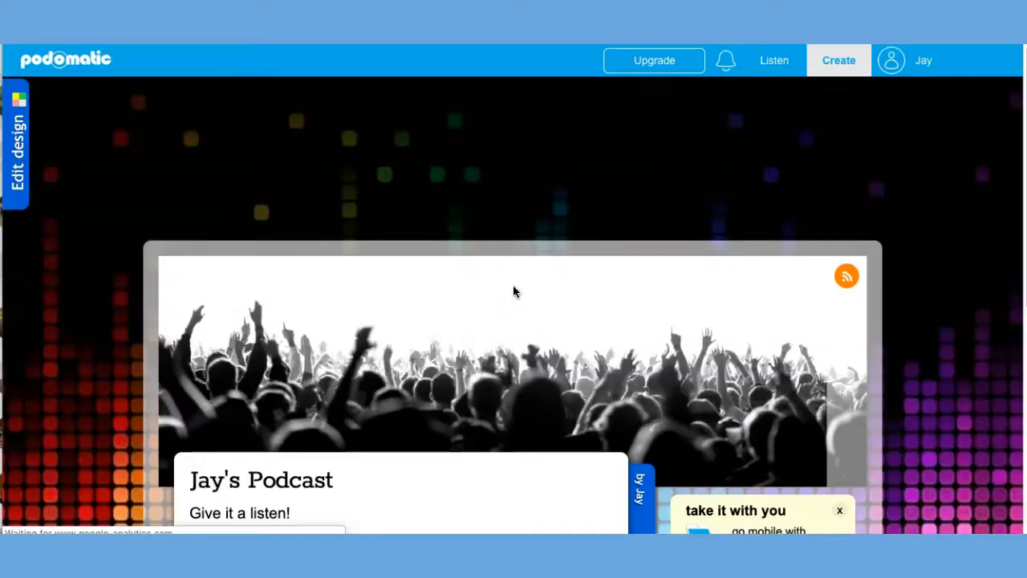
Look through the public podcast page, examining its header, description and the Episode 3TFL listing.
{"action": "scroll", "coordinate": [514, 287], "scroll_direction": "down", "scroll_amount": 1}
{"action": "scroll", "coordinate": [514, 291], "scroll_direction": "down", "scroll_amount": 2}
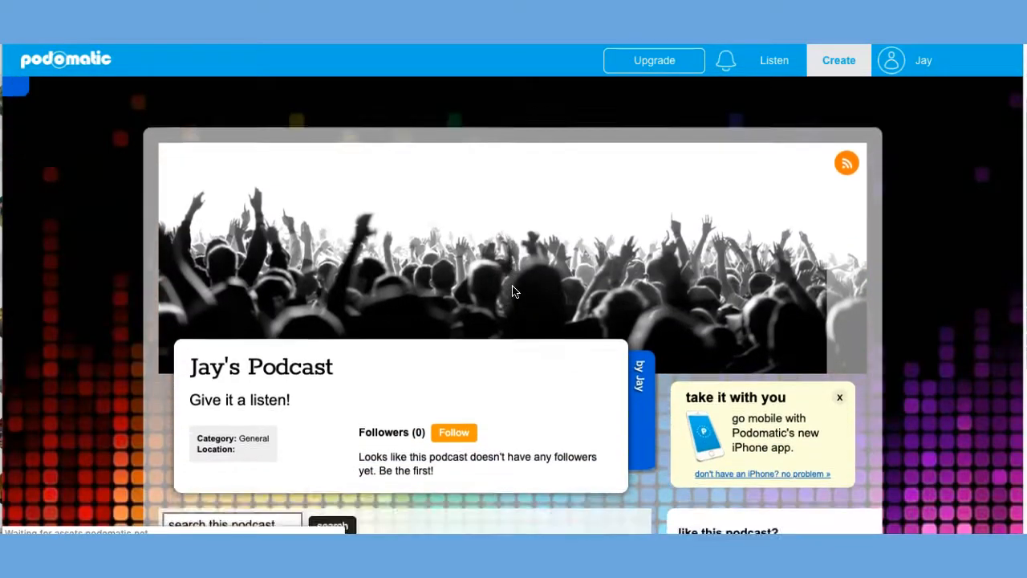
{"action": "scroll", "coordinate": [513, 291], "scroll_direction": "down", "scroll_amount": 3}
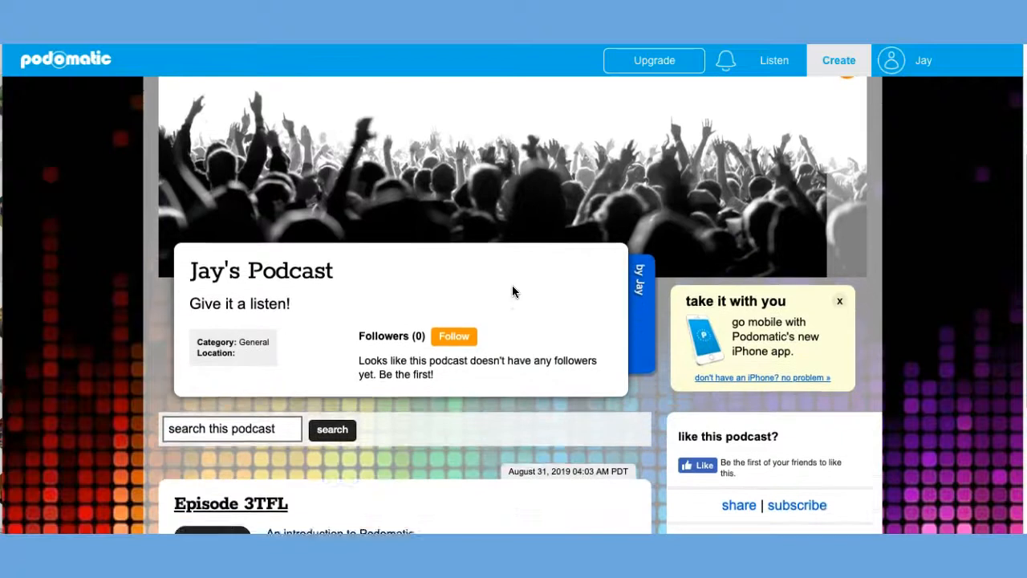
{"action": "scroll", "coordinate": [513, 291], "scroll_direction": "down", "scroll_amount": 4}
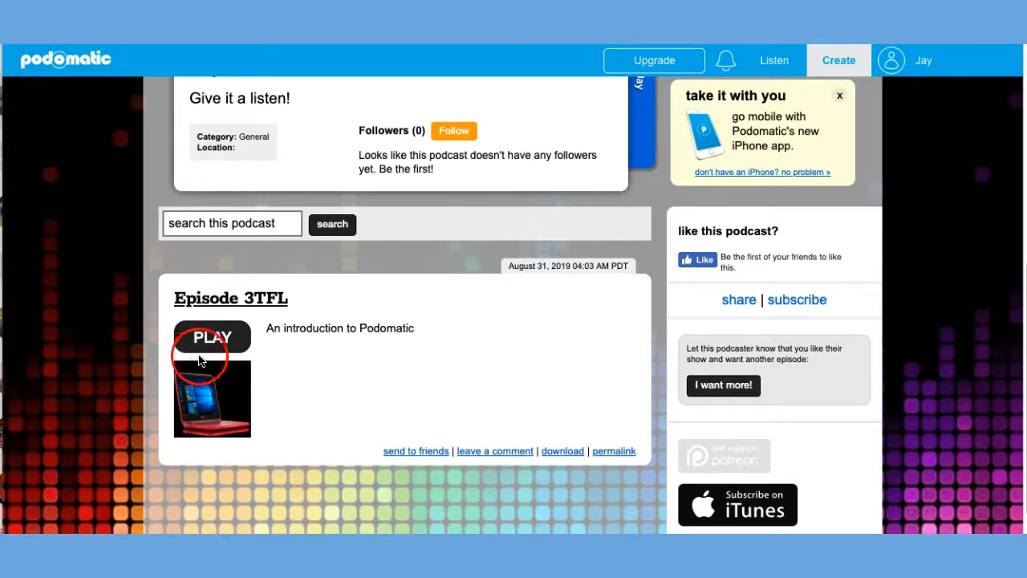
{"action": "scroll", "coordinate": [273, 317], "scroll_direction": "up", "scroll_amount": 3}
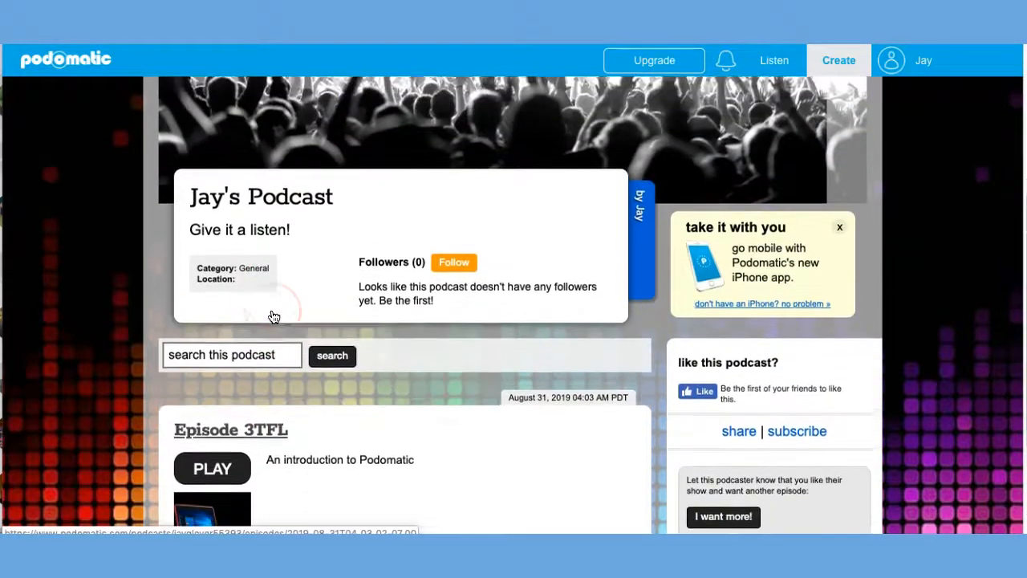
{"action": "scroll", "coordinate": [273, 317], "scroll_direction": "down", "scroll_amount": 3}
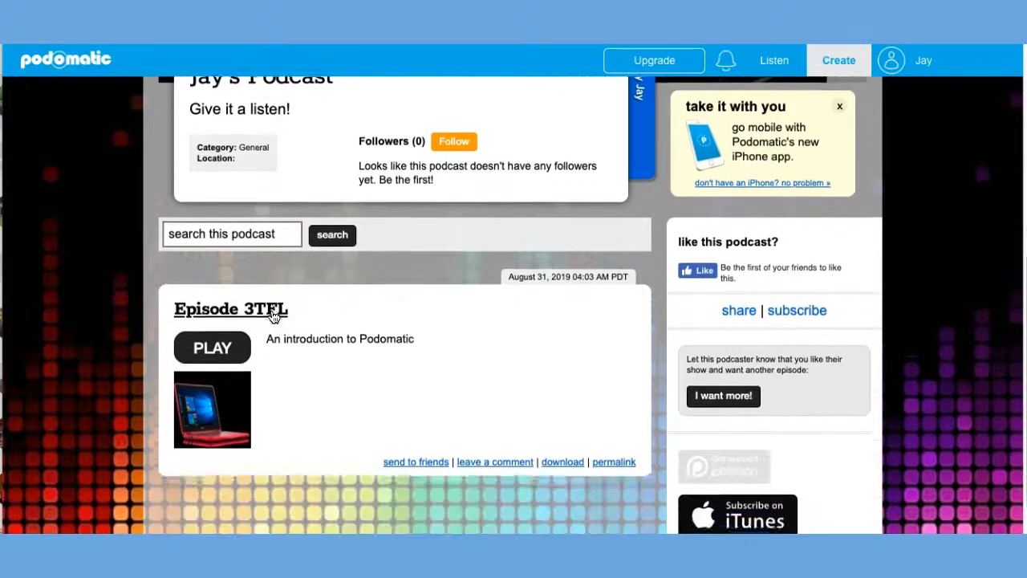
{"action": "scroll", "coordinate": [273, 317], "scroll_direction": "up", "scroll_amount": 1}
{"action": "scroll", "coordinate": [272, 317], "scroll_direction": "down", "scroll_amount": 2}
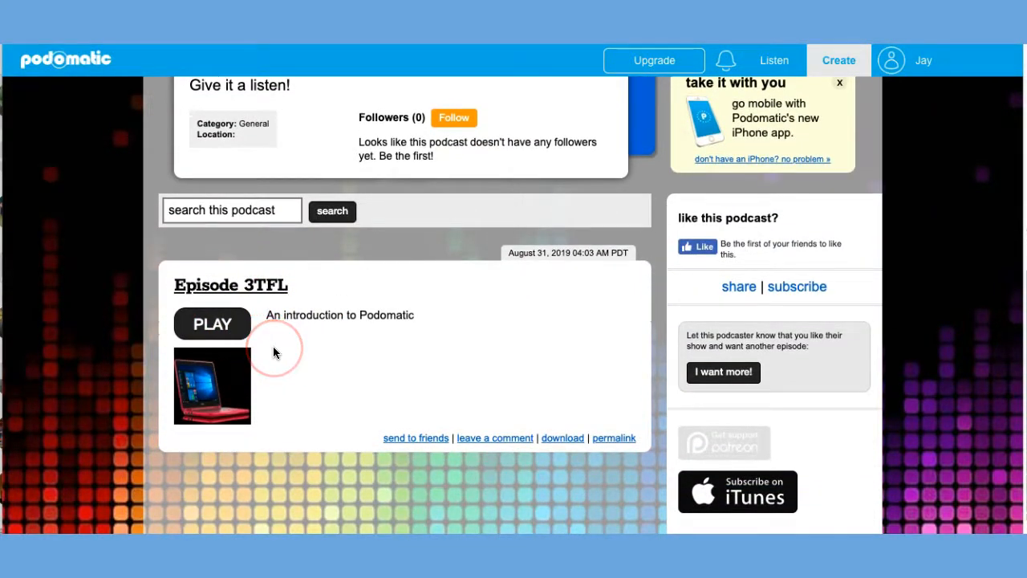
{"action": "scroll", "coordinate": [273, 350], "scroll_direction": "up", "scroll_amount": 5}
{"action": "scroll", "coordinate": [273, 351], "scroll_direction": "up", "scroll_amount": 8}
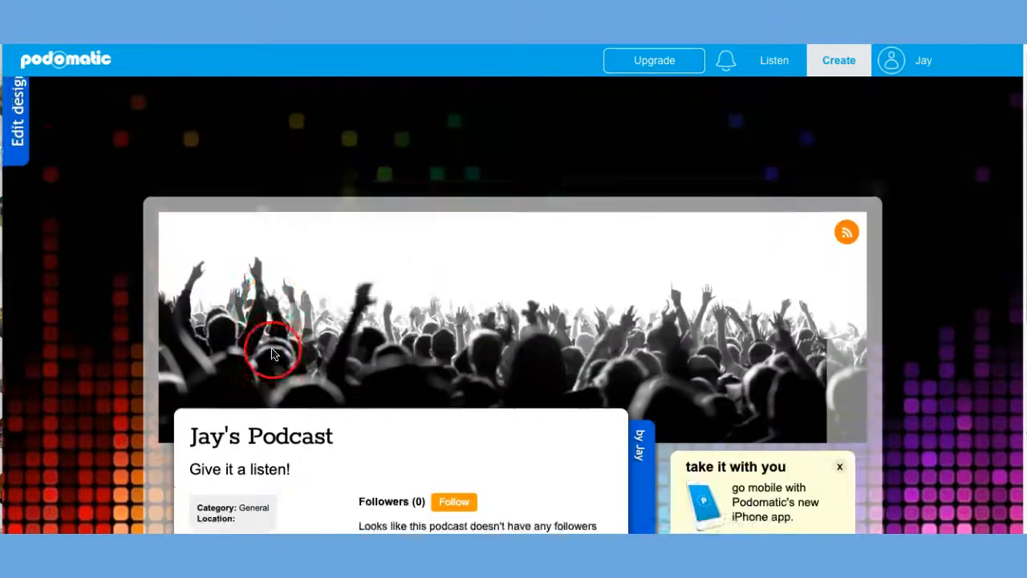